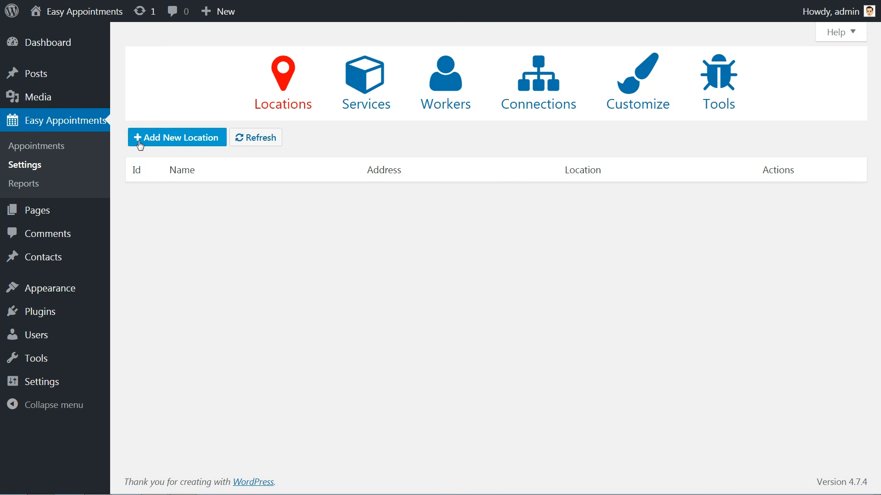
# - Add and save a location named 'Test name Digta Meeting' with empty address and location
pyautogui.click(193, 140)
pyautogui.click(196, 195)
pyautogui.write('Test name')
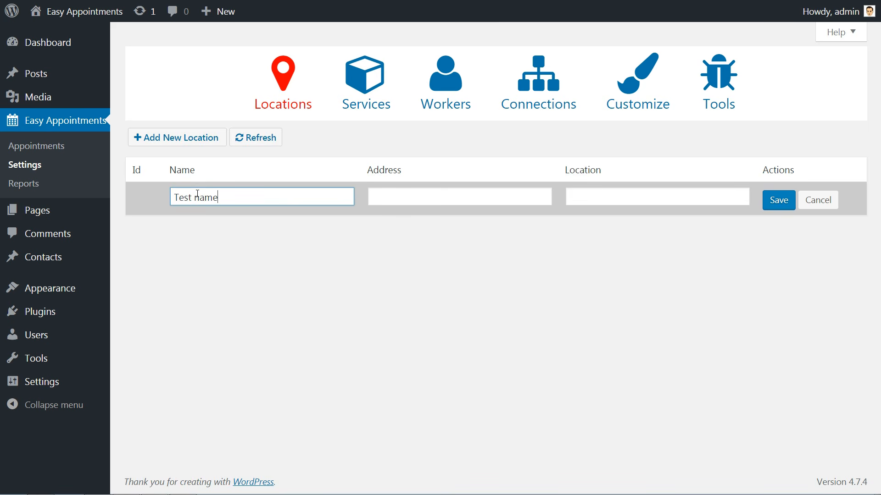
pyautogui.press('Tab')
pyautogui.write('Test address')
pyautogui.press('Tab')
pyautogui.write('Test location')
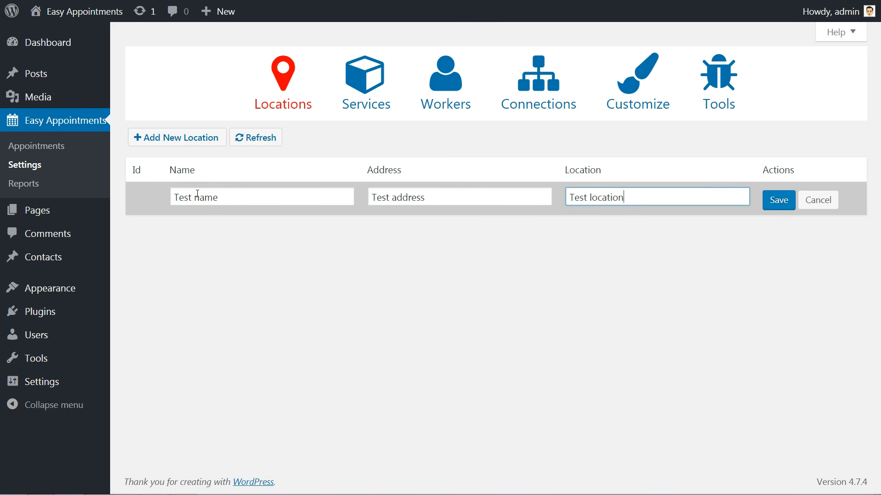
pyautogui.tripleClick(438, 197)
pyautogui.press('BackSpace')
pyautogui.press('Tab')
pyautogui.press('BackSpace')
pyautogui.click(247, 200)
pyautogui.write('Digta Meeting')
pyautogui.click(770, 202)
# - Add and save a location 'Test name' with address 'Test address' and location 'Test location'
pyautogui.click(177, 138)
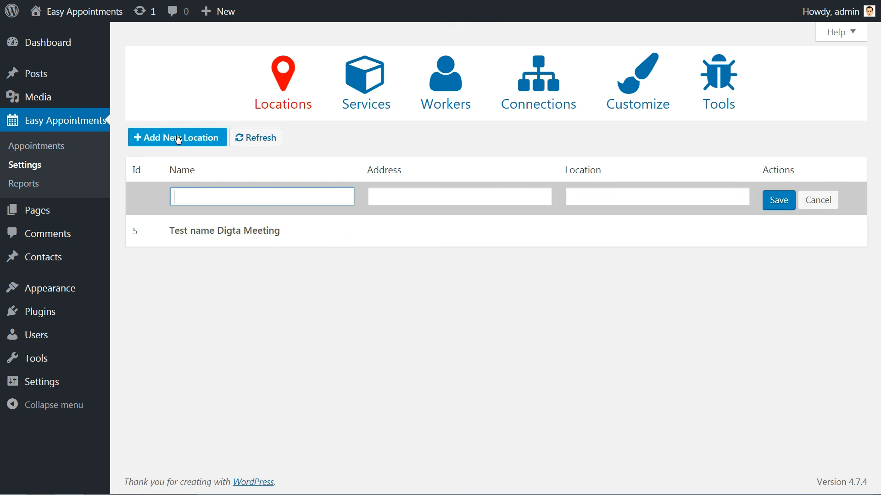
pyautogui.write('Test name')
pyautogui.press('Tab')
pyautogui.write('Test address')
pyautogui.press('Tab')
pyautogui.write('Test lcation')
pyautogui.press('BackSpace')
pyautogui.press('BackSpace')
pyautogui.press('BackSpace')
pyautogui.press('BackSpace')
pyautogui.press('BackSpace')
pyautogui.write('ocation')
pyautogui.press('Tab')
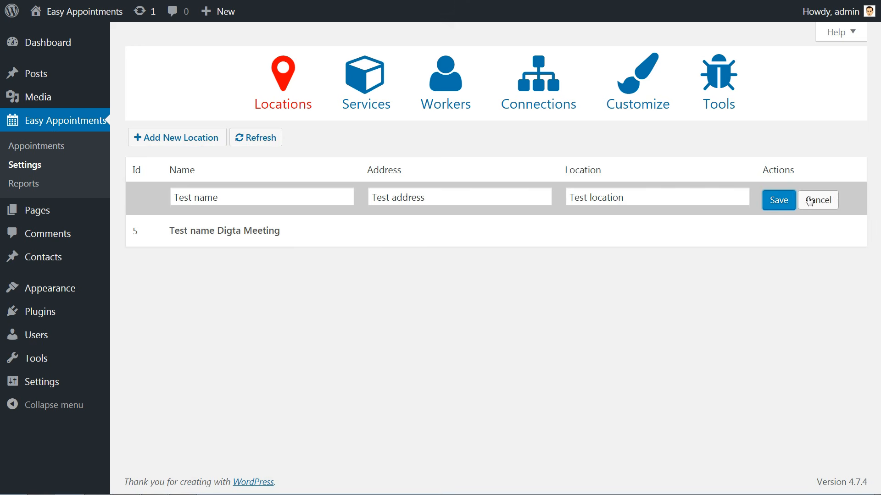
pyautogui.click(778, 200)
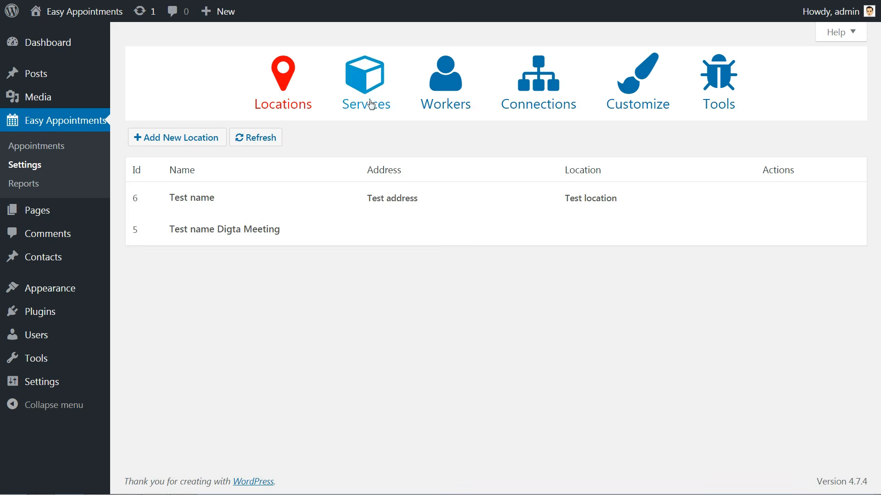
# - On the Services tab, add and save a 60-minute service named 'Test name'
pyautogui.click(366, 95)
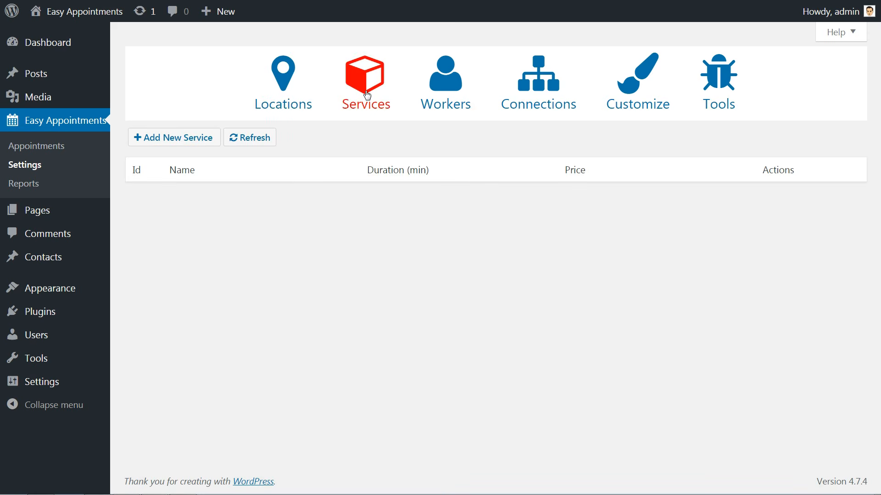
pyautogui.click(194, 139)
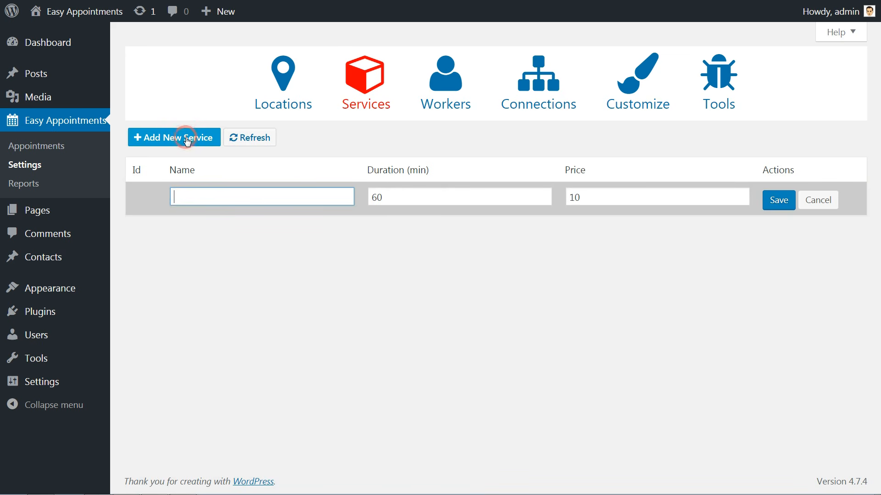
pyautogui.click(224, 196)
pyautogui.write('Test name')
pyautogui.press('Tab')
pyautogui.press('Tab')
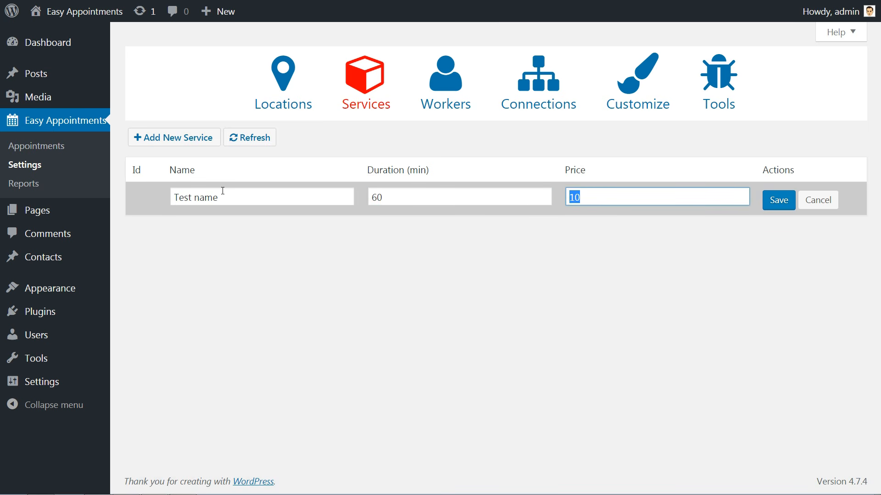
pyautogui.click(595, 198)
pyautogui.click(780, 200)
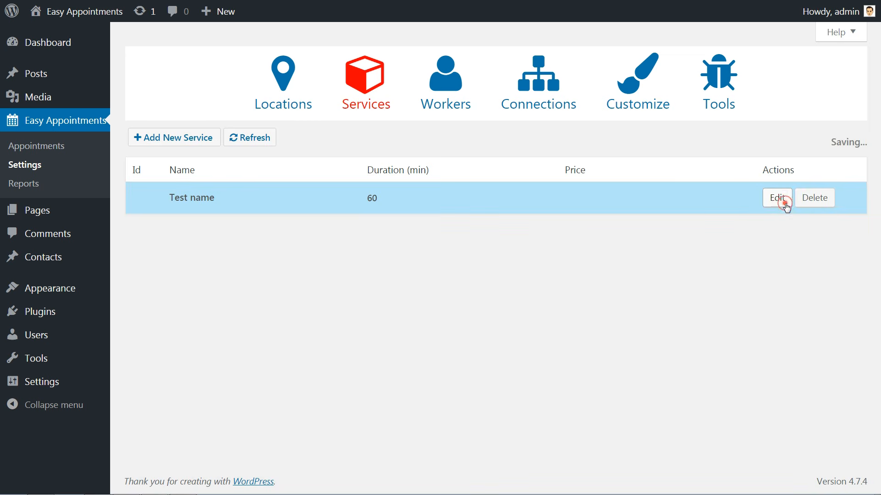
# - Add a 60-minute 'Free one-hour consulting' service with the price cleared, and save it
pyautogui.click(201, 138)
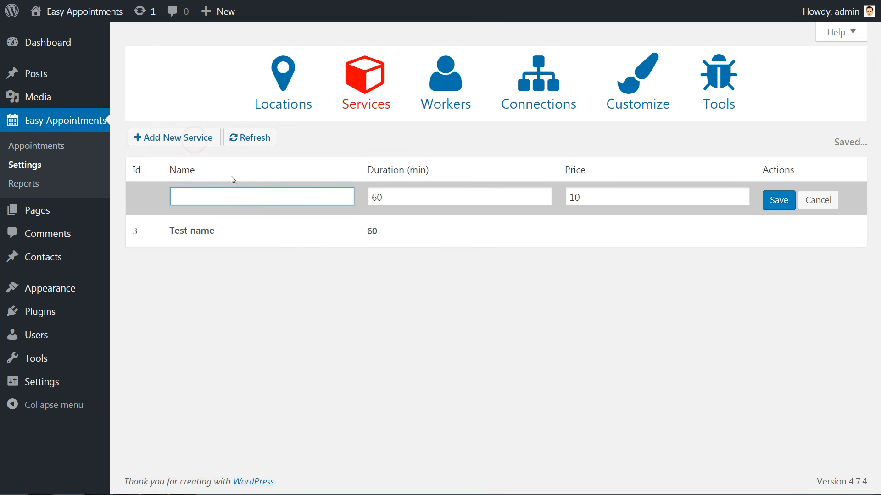
pyautogui.click(241, 196)
pyautogui.write('Free one-hour consult')
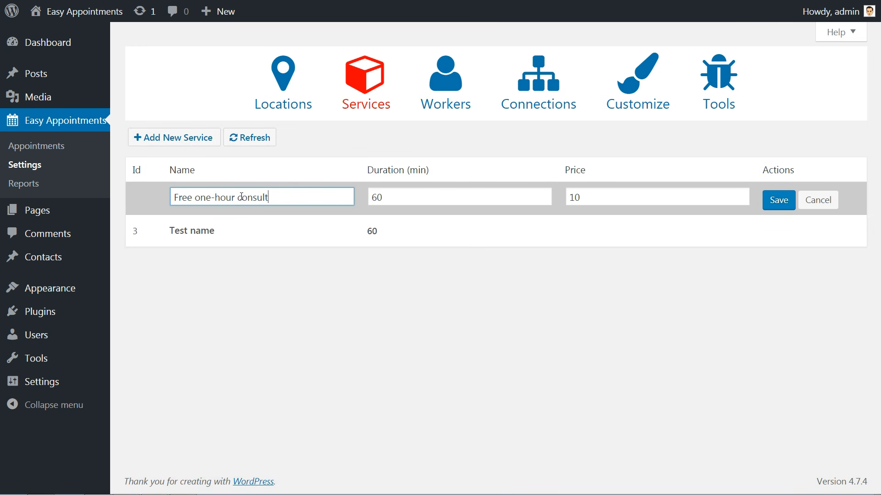
pyautogui.write('ing')
pyautogui.press('Tab')
pyautogui.press('Tab')
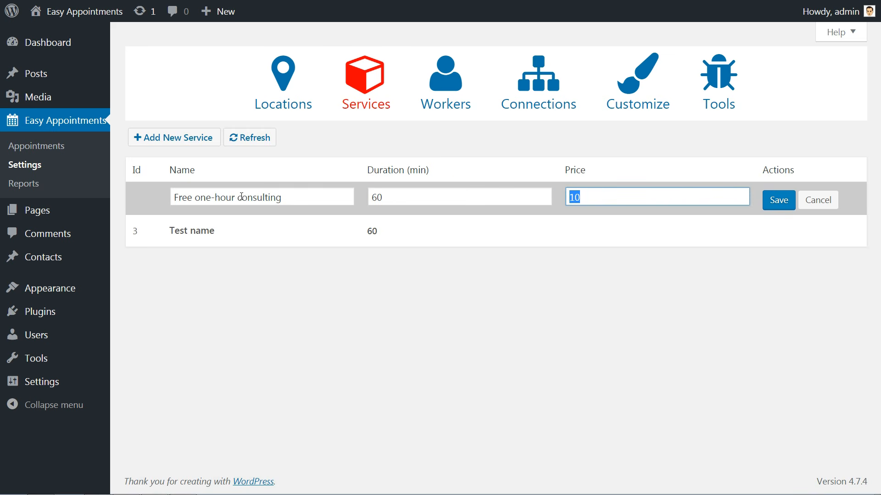
pyautogui.press('BackSpace')
pyautogui.click(775, 198)
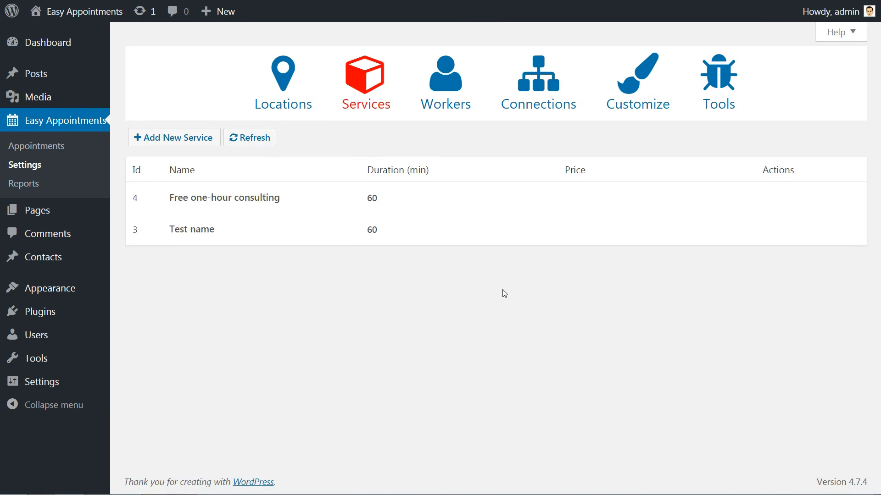
# - On the Workers tab, add and save worker 'My name' with 'test description', an e-mail and phone
pyautogui.click(447, 95)
pyautogui.click(180, 144)
pyautogui.write('My name')
pyautogui.press('Tab')
pyautogui.write('test description')
pyautogui.press('Tab')
pyautogui.write('myemail@mydomain.com')
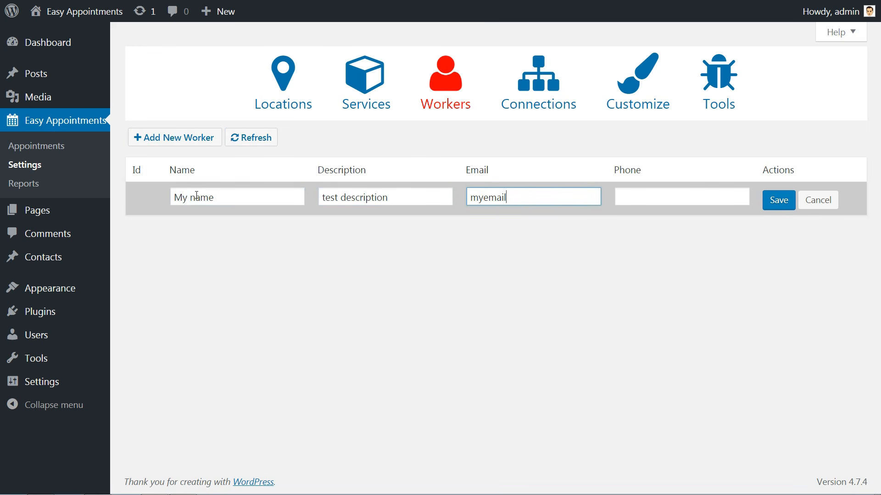
pyautogui.press('Tab')
pyautogui.write('000500000')
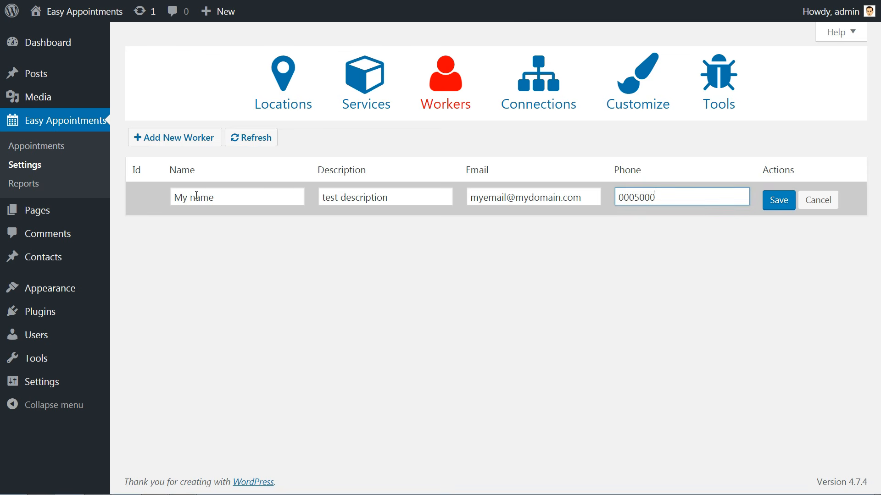
pyautogui.click(779, 204)
# - Add a second worker described as 'consultant', filling in the worker's name, e-mail and phone number
pyautogui.click(197, 138)
pyautogui.click(222, 188)
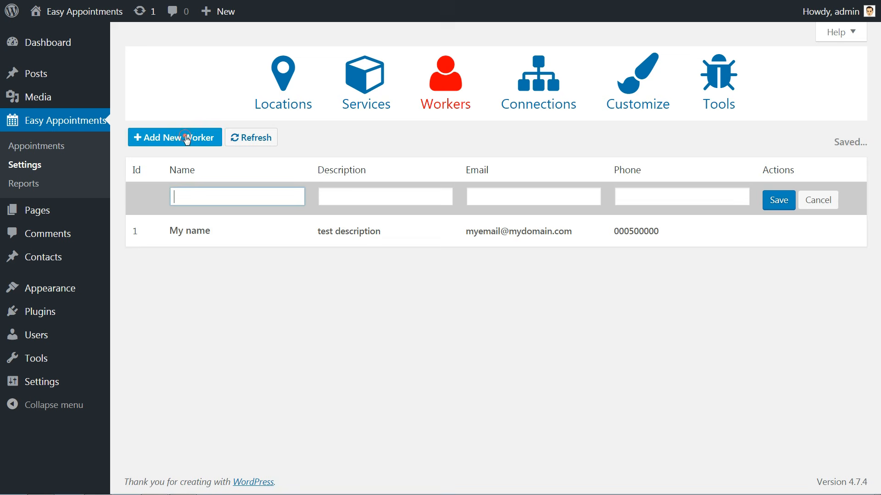
pyautogui.press('Tab')
pyautogui.write('consultant')
pyautogui.press('Tab')
pyautogui.write('robert@mydomain.com')
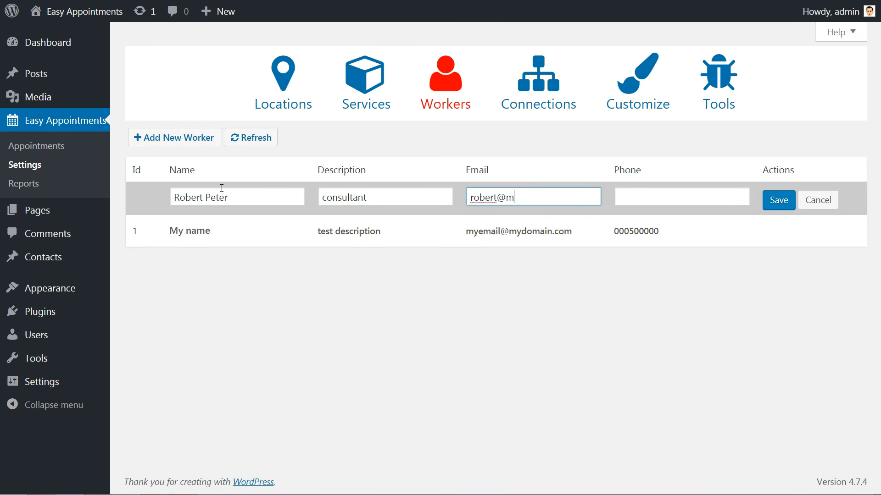
pyautogui.press('Tab')
pyautogui.write('000800000')
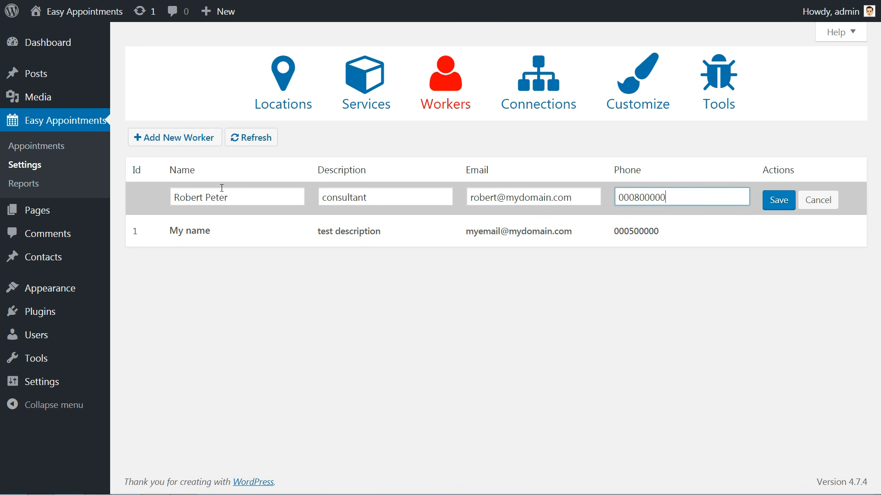
pyautogui.click(785, 200)
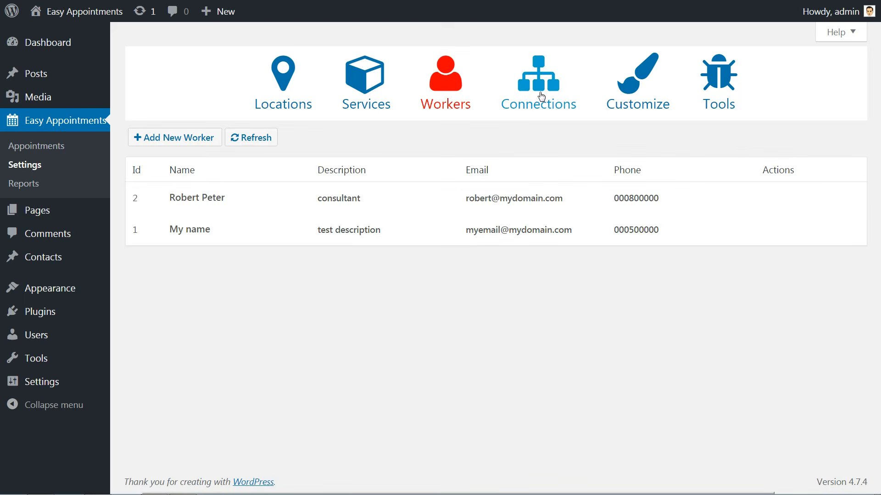
# - On the Connections tab, start a new connection and look through its location, service, worker and day choices
pyautogui.click(541, 94)
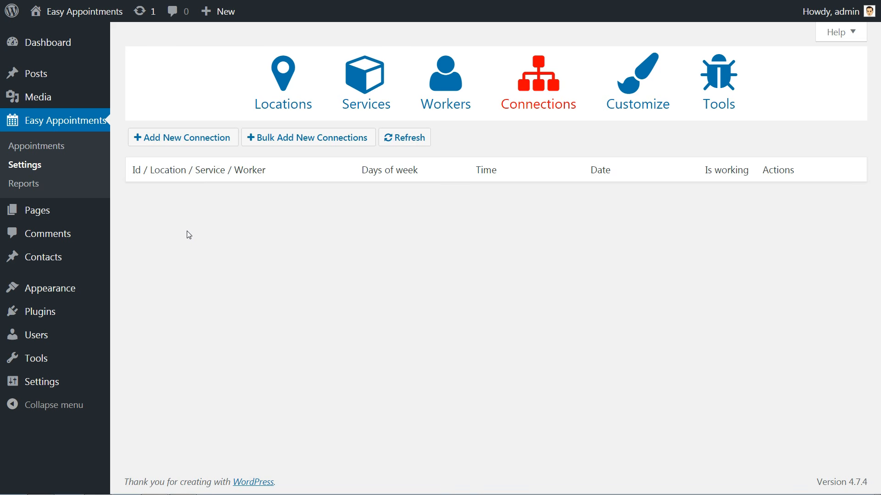
pyautogui.click(326, 224)
pyautogui.click(326, 225)
pyautogui.click(323, 245)
pyautogui.click(323, 246)
pyautogui.click(313, 271)
pyautogui.click(313, 272)
pyautogui.moveTo(384, 197); pyautogui.dragTo(417, 311)
pyautogui.click(417, 311)
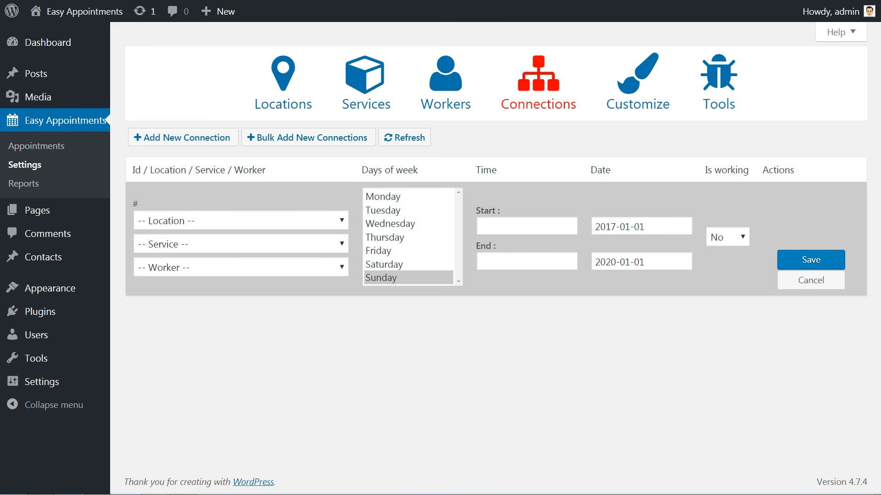
# - Link Test name Digta Meeting, Free one-hour consulting and the consultant worker, and save the connection
pyautogui.click(334, 221)
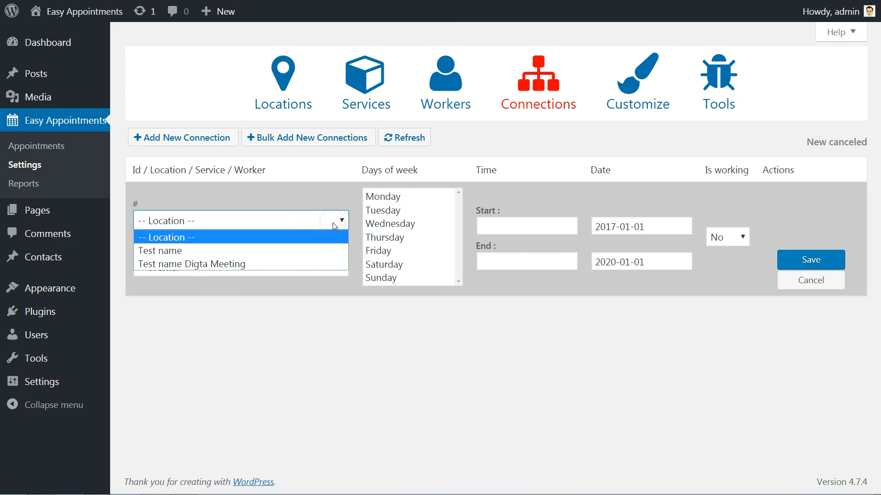
pyautogui.click(325, 263)
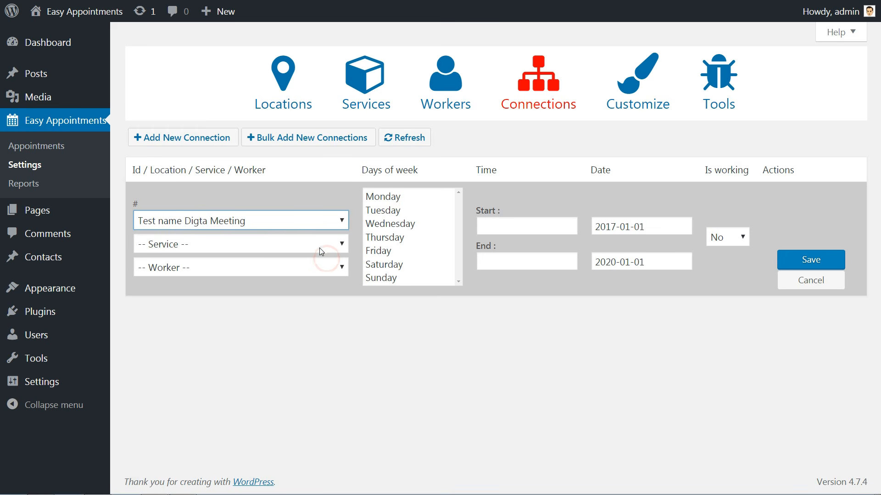
pyautogui.click(320, 247)
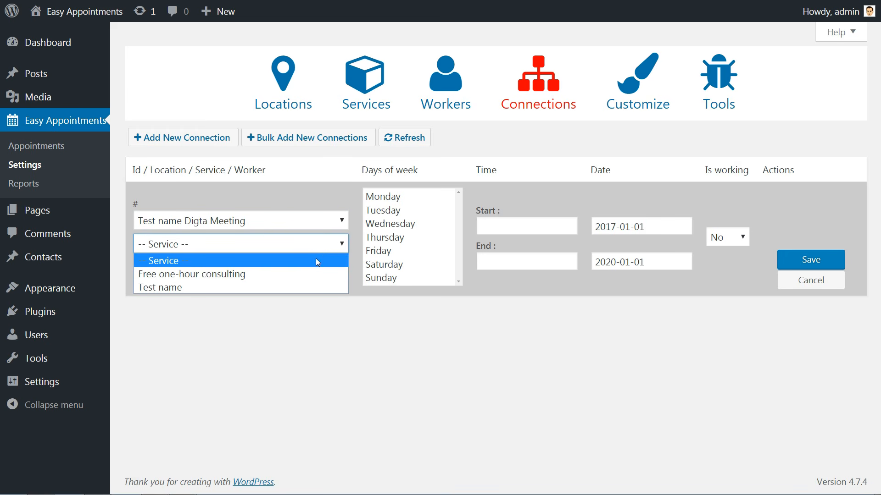
pyautogui.click(314, 270)
pyautogui.click(313, 268)
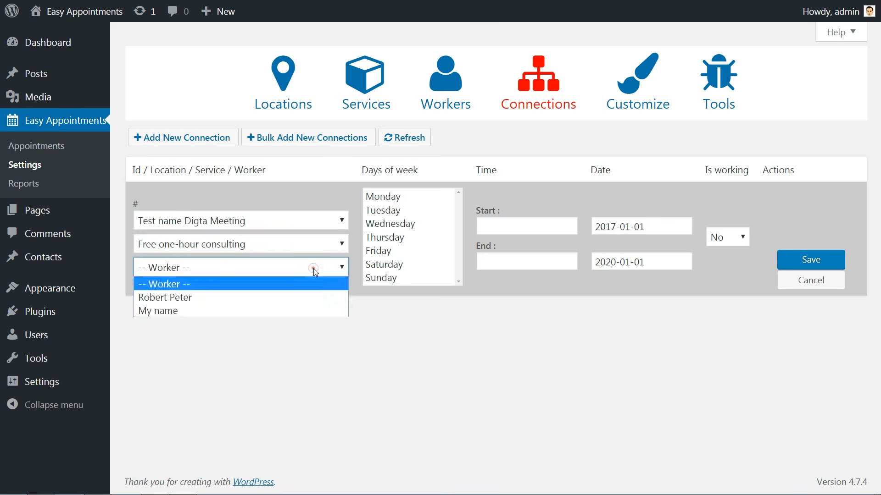
pyautogui.click(306, 293)
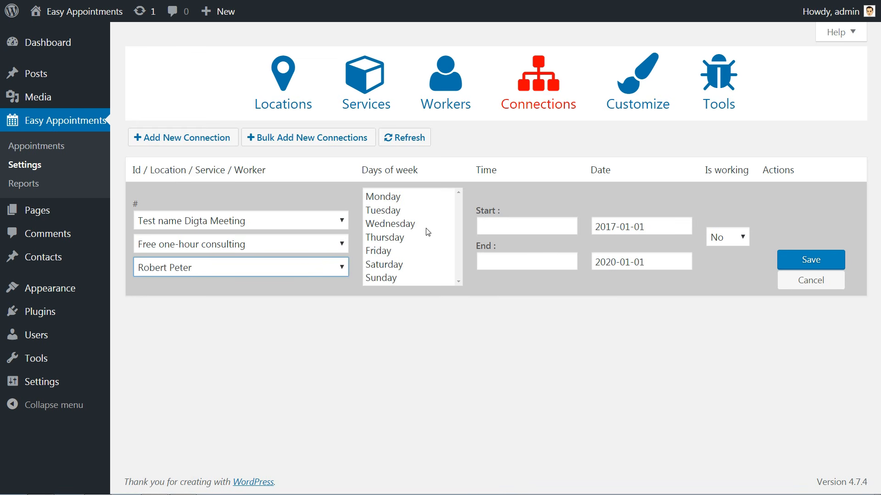
pyautogui.click(810, 260)
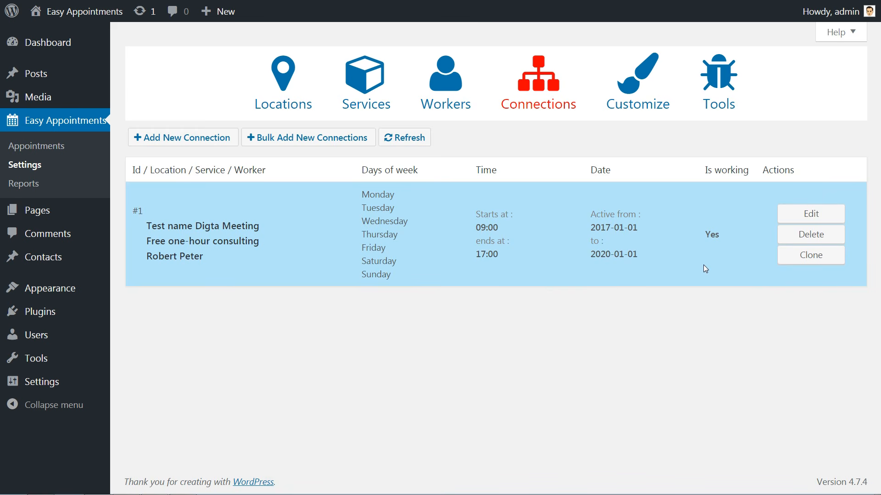
# - Edit connection #1 to run all seven days from 09:00 to 17:00 and save it
pyautogui.click(793, 213)
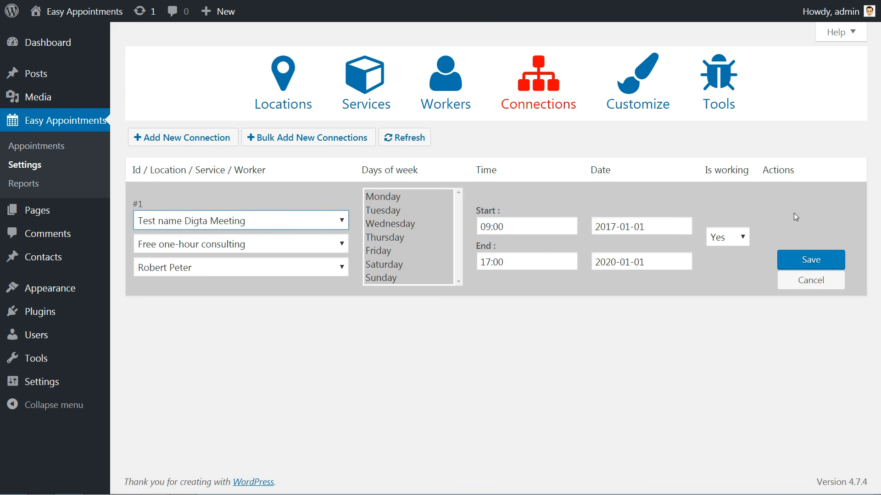
pyautogui.click(255, 245)
pyautogui.click(252, 266)
pyautogui.moveTo(383, 196); pyautogui.dragTo(389, 254)
pyautogui.click(391, 279)
pyautogui.hotkey('ctrl', 'a')
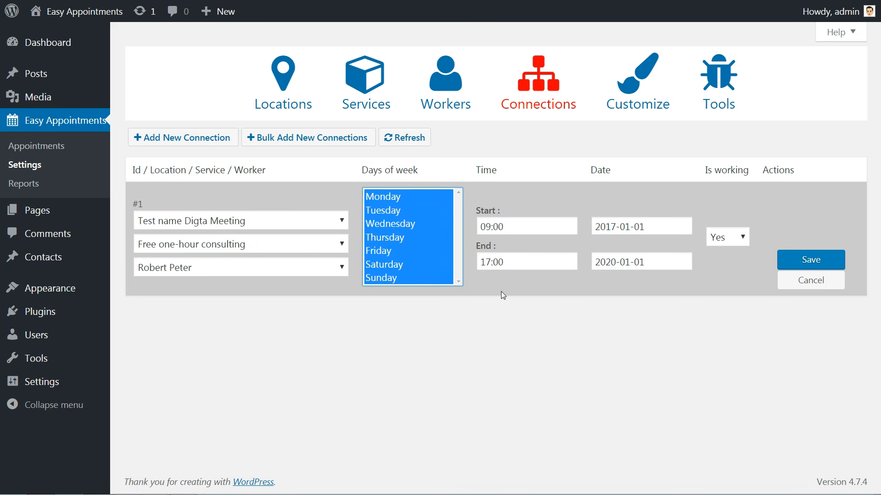
pyautogui.click(513, 225)
pyautogui.click(622, 357)
pyautogui.click(521, 261)
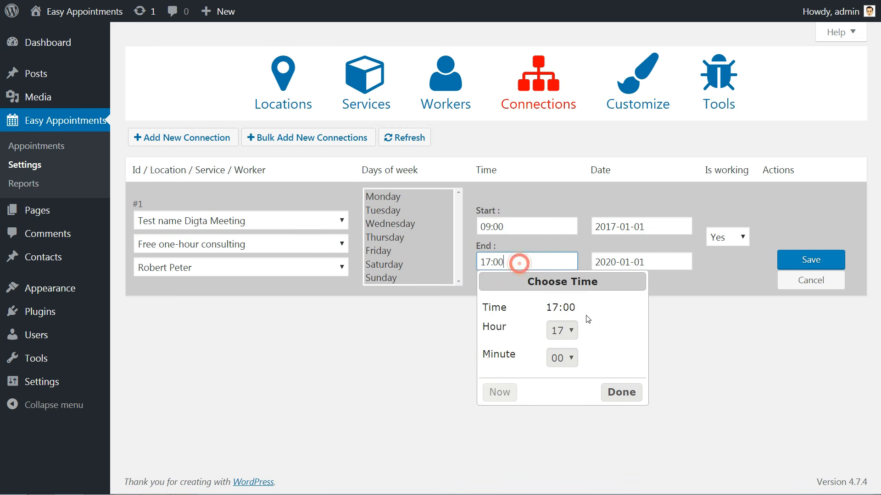
pyautogui.click(620, 393)
pyautogui.moveTo(386, 198); pyautogui.dragTo(389, 250)
pyautogui.click(810, 259)
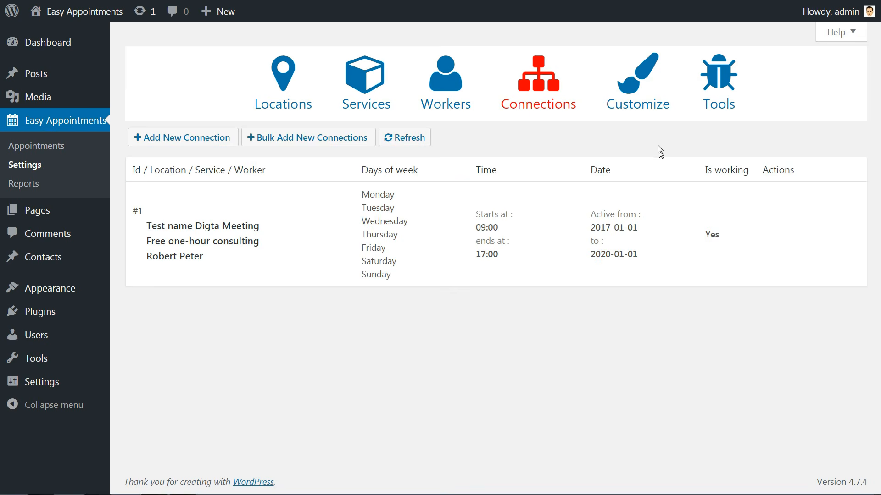
pyautogui.click(636, 92)
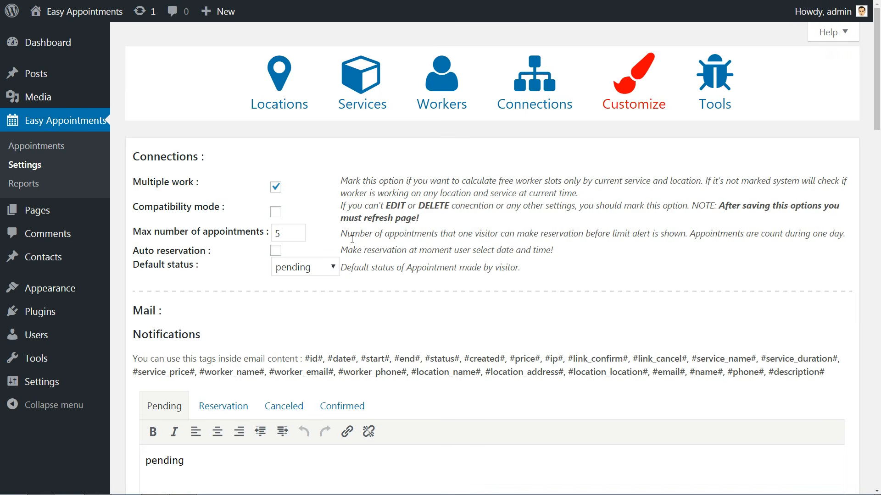
# - Review the pending, reservation, cancelled and confirmed notification email templates
pyautogui.scroll(-2, 352, 243)
pyautogui.scroll(-1, 353, 242)
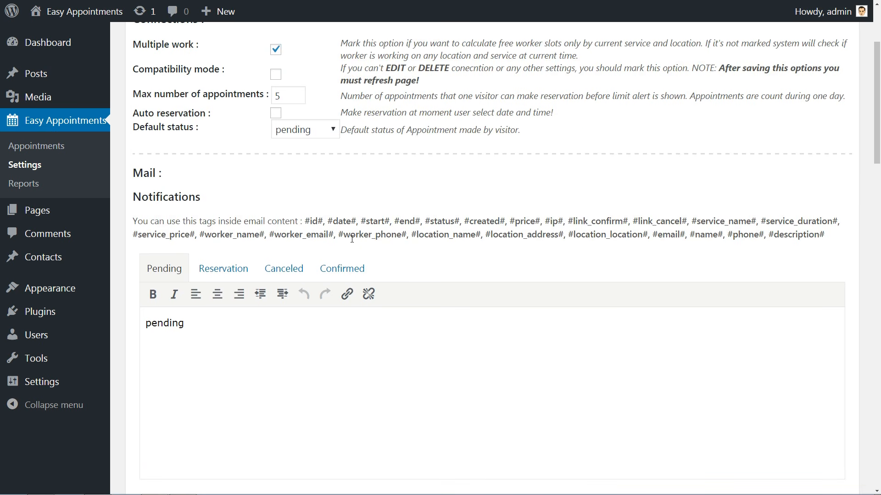
pyautogui.scroll(-1, 352, 239)
pyautogui.click(238, 228)
pyautogui.click(282, 224)
pyautogui.click(338, 226)
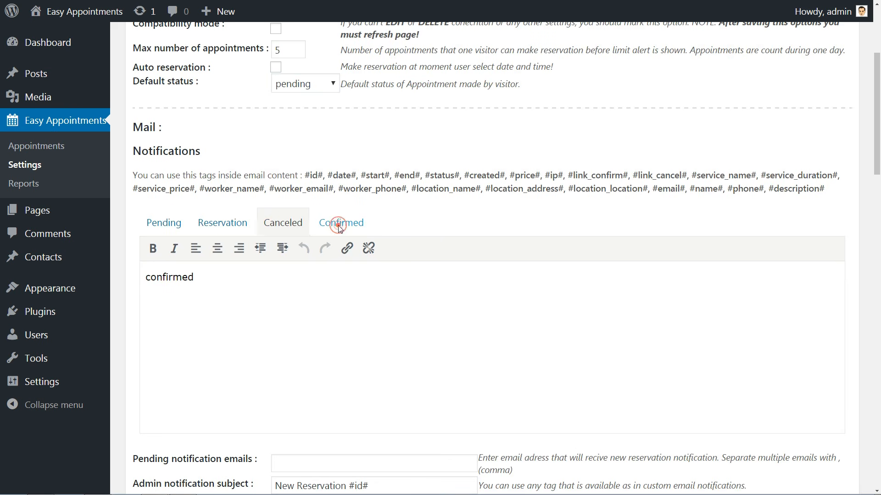
pyautogui.click(168, 227)
pyautogui.scroll(-4, 475, 318)
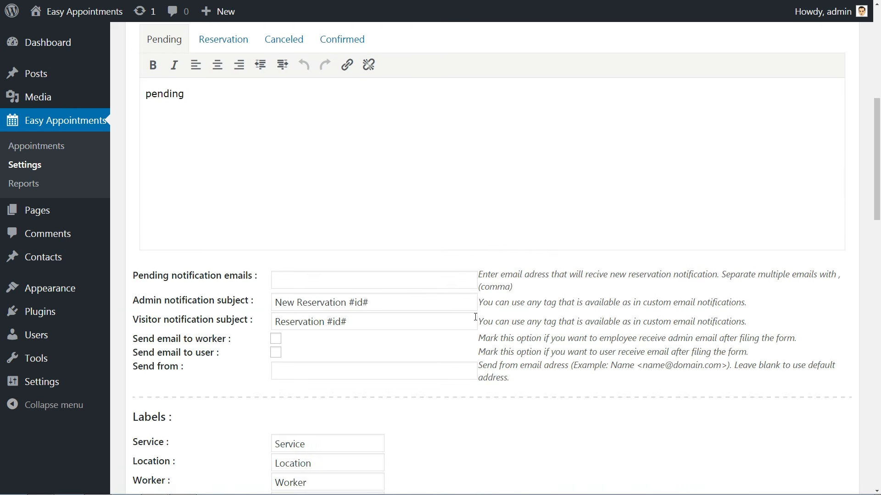
pyautogui.scroll(1, 226, 220)
pyautogui.doubleClick(198, 141)
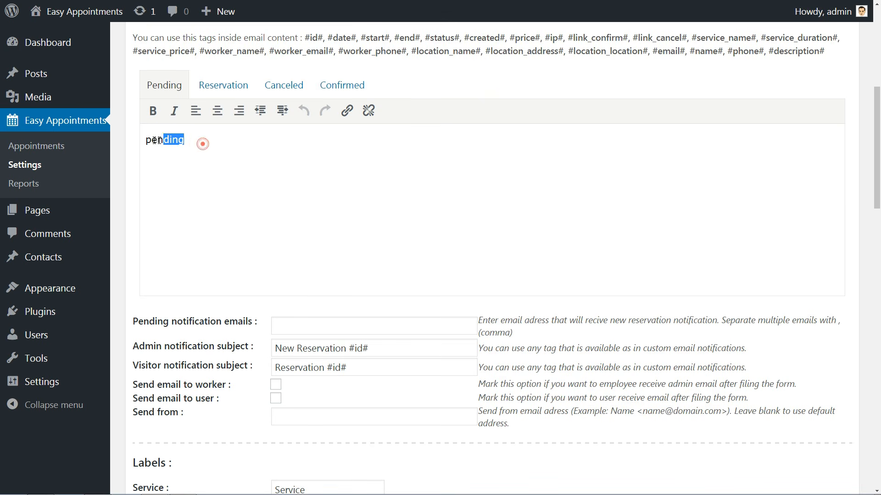
pyautogui.click(202, 143)
pyautogui.scroll(1, 527, 318)
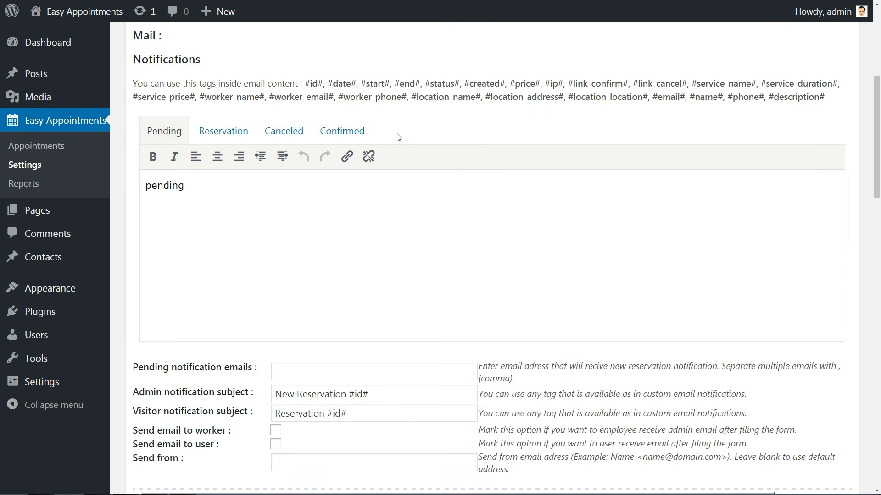
# - Inspect the template tags such as #worker_name# and the notification e-mail, subject and send-from fields
pyautogui.moveTo(340, 98)
pyautogui.mouseDown()
pyautogui.moveTo(408, 97)
pyautogui.moveTo(338, 97)
pyautogui.mouseUp()
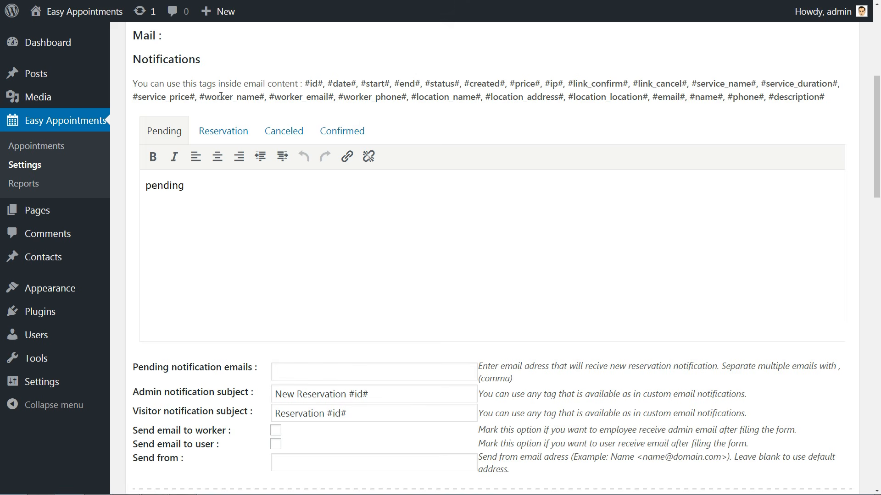
pyautogui.moveTo(201, 95); pyautogui.dragTo(265, 97)
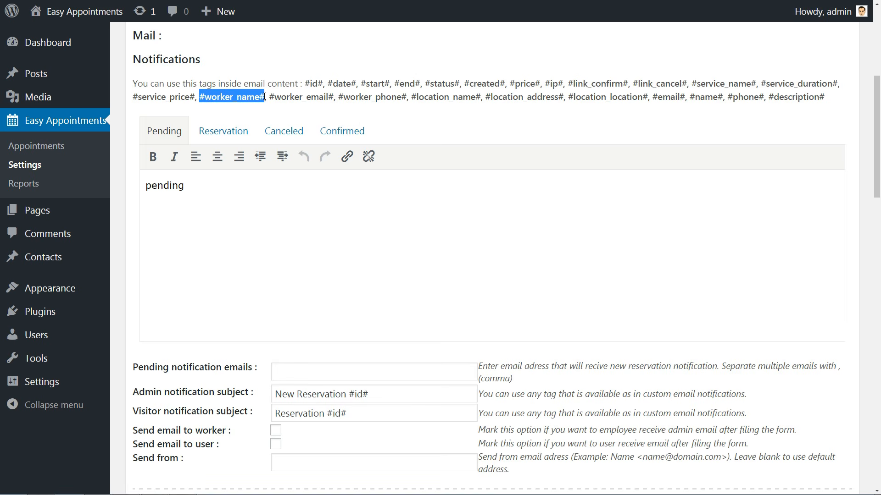
pyautogui.click(291, 109)
pyautogui.moveTo(200, 96); pyautogui.dragTo(267, 98)
pyautogui.click(271, 113)
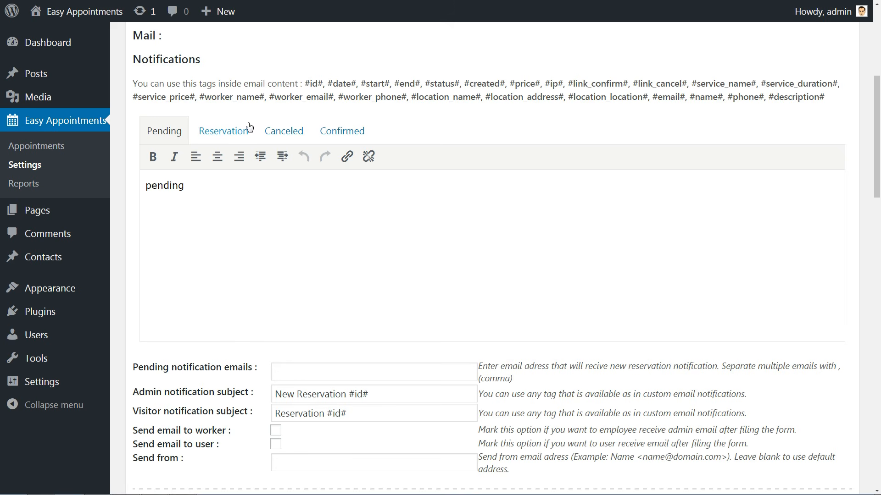
pyautogui.scroll(-6, 391, 284)
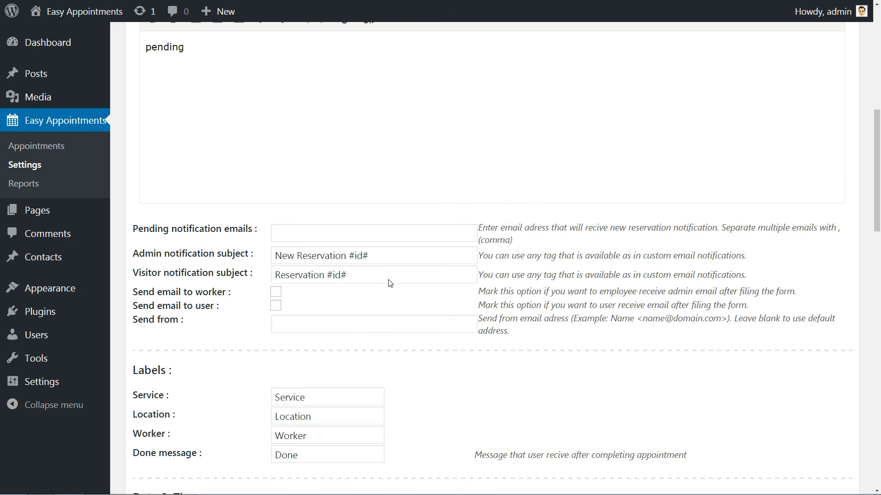
pyautogui.scroll(-2, 389, 285)
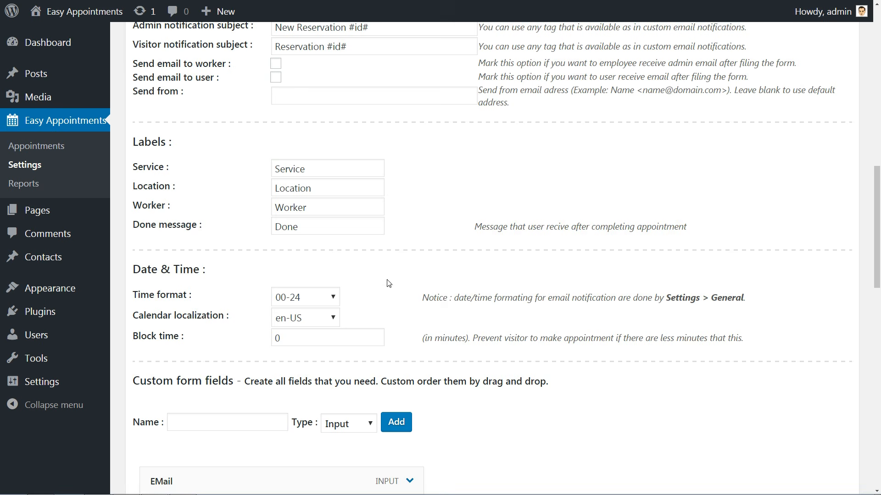
pyautogui.scroll(2, 387, 283)
pyautogui.click(283, 94)
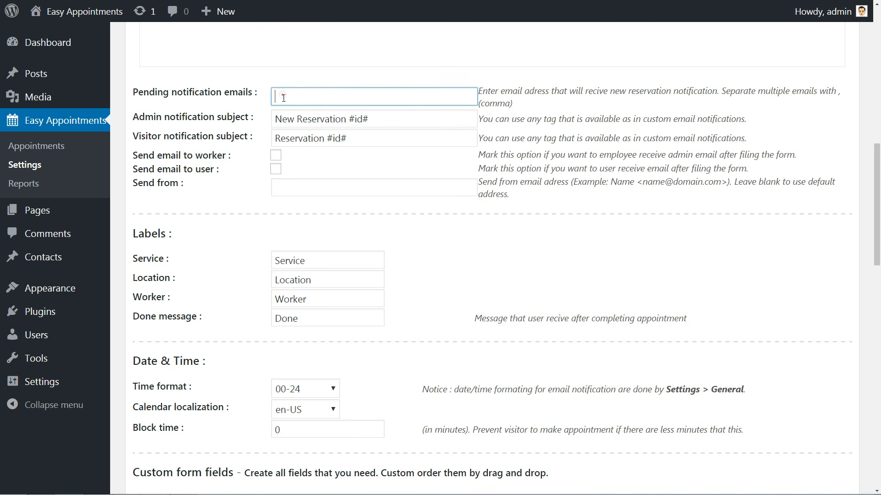
pyautogui.click(275, 121)
pyautogui.click(275, 140)
pyautogui.click(284, 183)
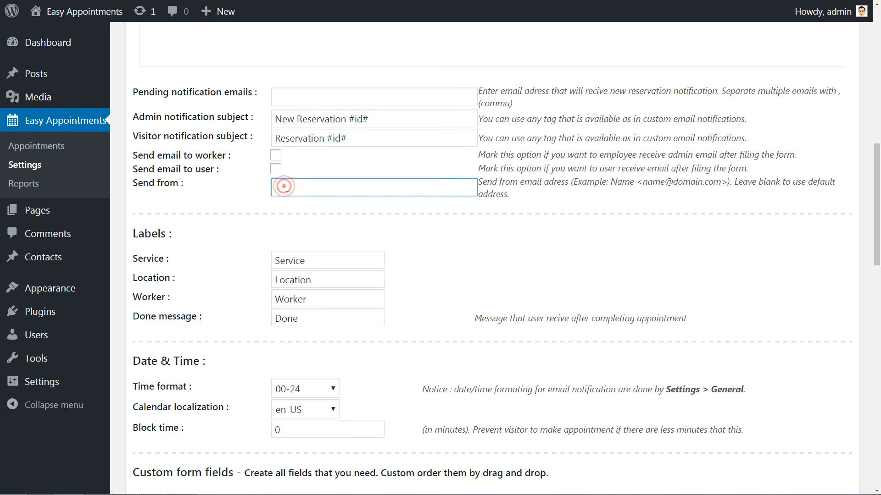
pyautogui.scroll(-2, 286, 186)
pyautogui.scroll(-6, 287, 189)
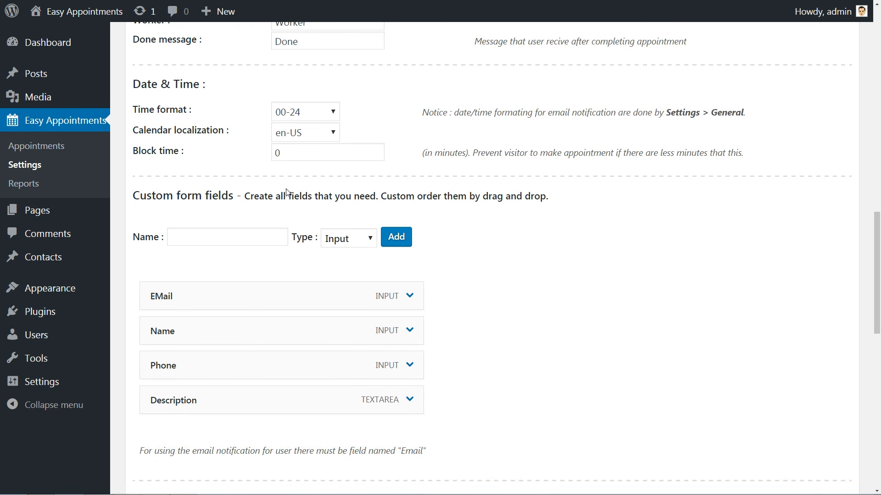
# - Review the settings of the EMail, Name, Phone and Description custom form fields
pyautogui.click(181, 102)
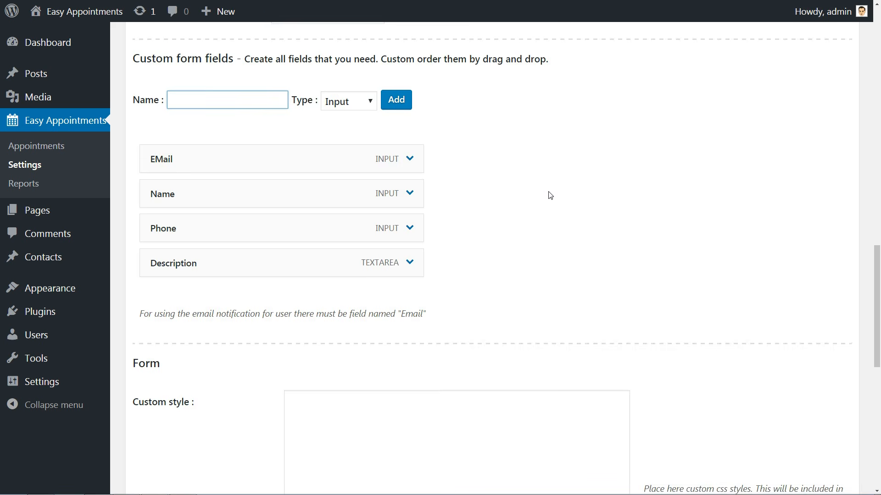
pyautogui.scroll(-5, 549, 193)
pyautogui.scroll(4, 548, 191)
pyautogui.click(409, 115)
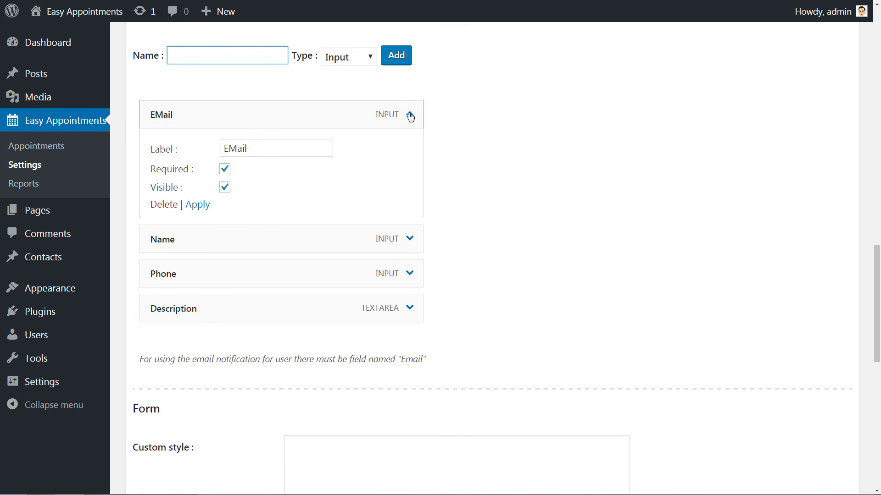
pyautogui.click(410, 116)
pyautogui.click(410, 150)
pyautogui.click(410, 150)
pyautogui.click(411, 184)
pyautogui.click(411, 183)
pyautogui.click(410, 220)
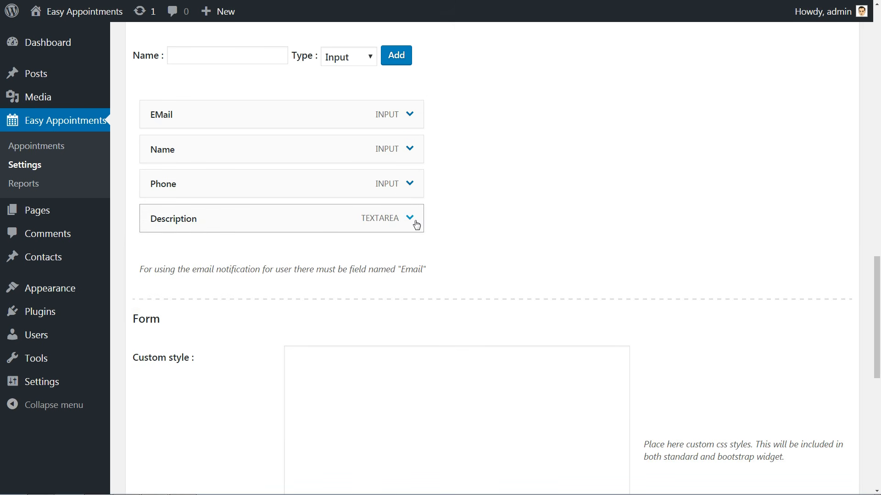
pyautogui.click(416, 224)
# - Tick Hide price, save the customisation settings and dismiss the confirmation
pyautogui.scroll(-10, 417, 225)
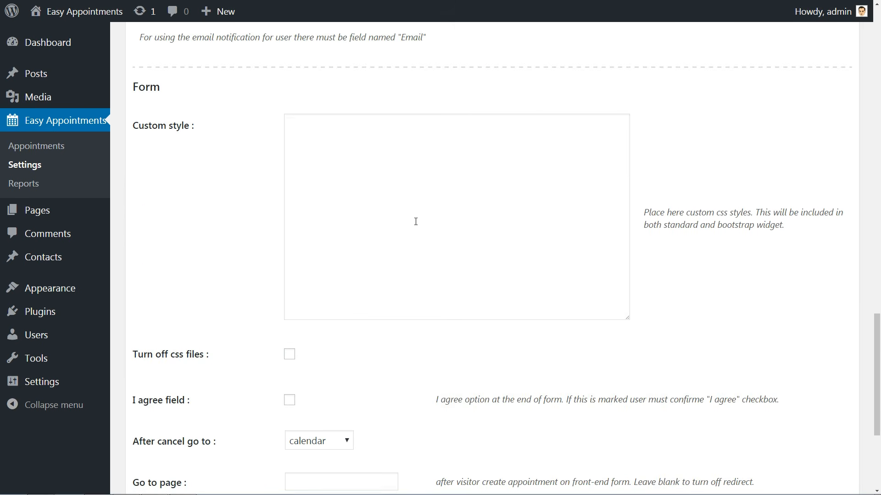
pyautogui.click(298, 342)
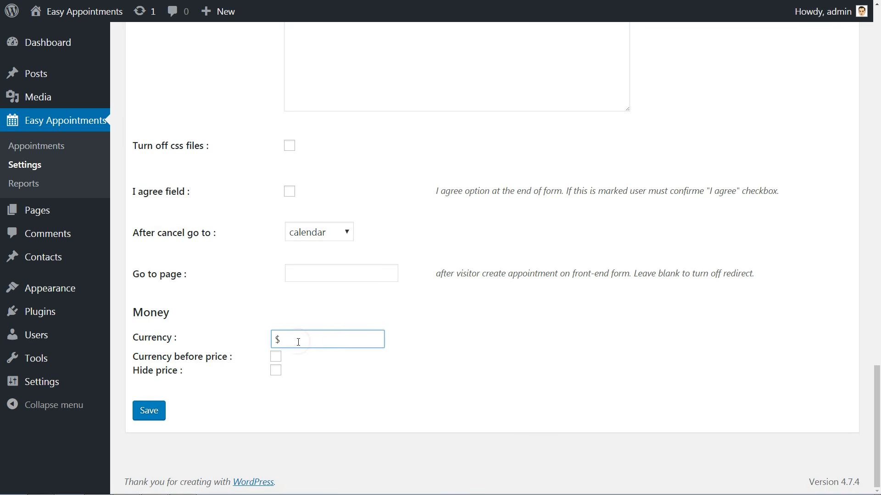
pyautogui.click(275, 370)
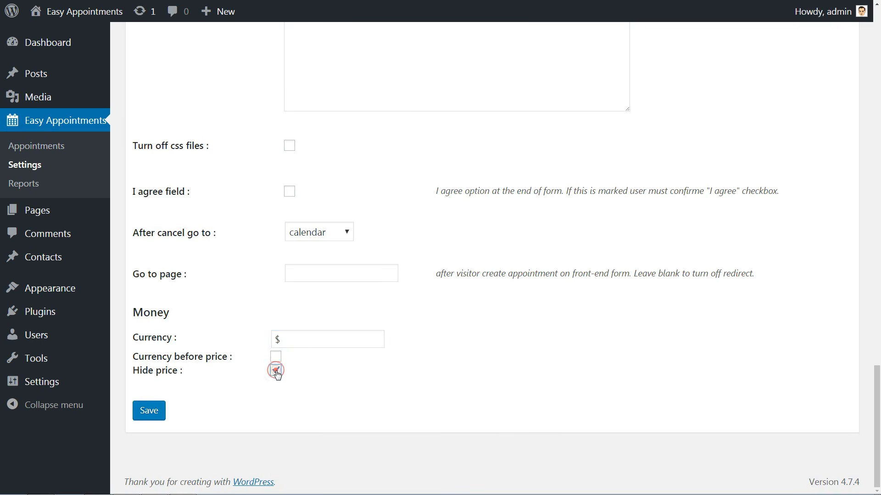
pyautogui.click(156, 413)
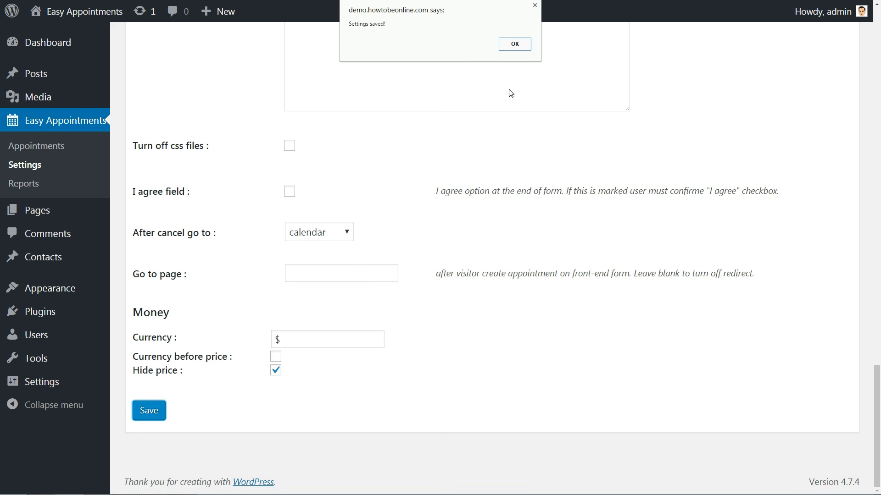
pyautogui.click(510, 44)
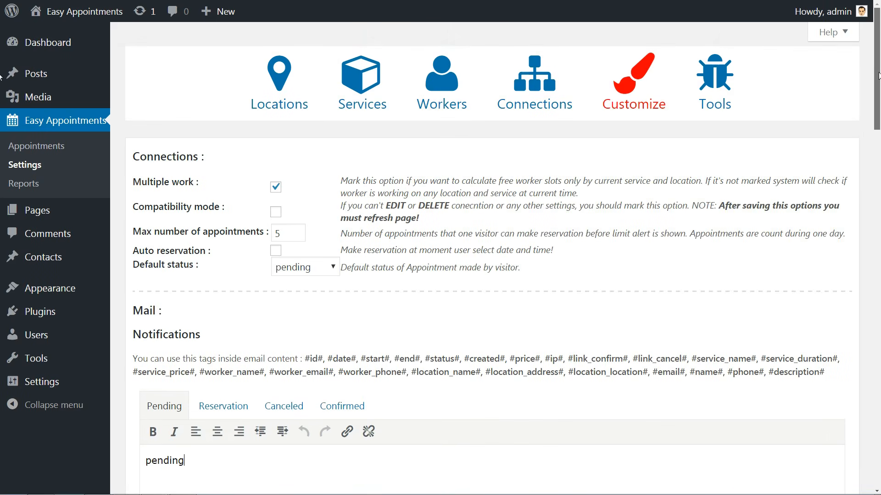
# - Check the plugin's Tools error log, which is empty
pyautogui.click(709, 100)
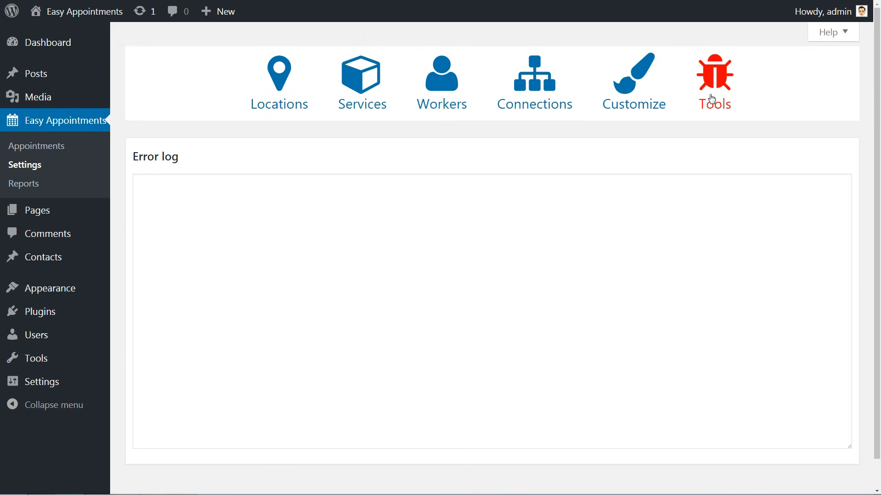
pyautogui.click(221, 182)
pyautogui.scroll(-2, 291, 248)
pyautogui.scroll(2, 293, 249)
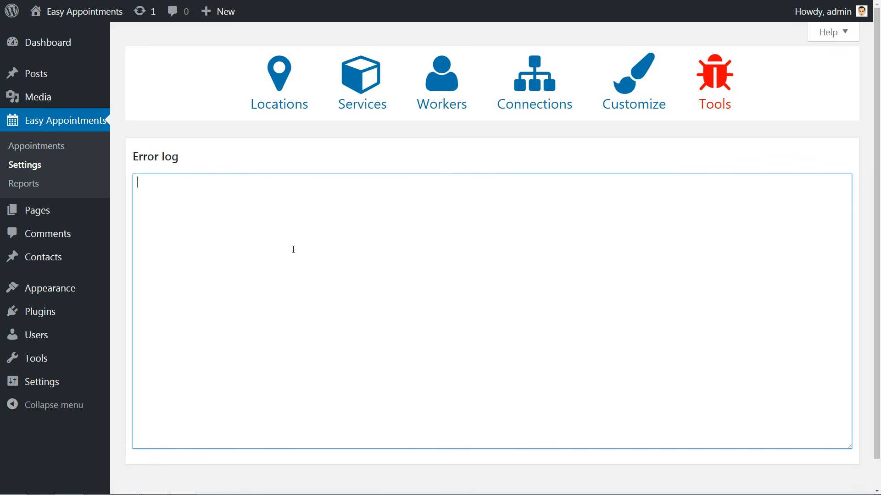
# - Go to All Pages and select the [ea_bootstrap] shortcode in the guide
pyautogui.moveTo(55, 220)
pyautogui.click(130, 213)
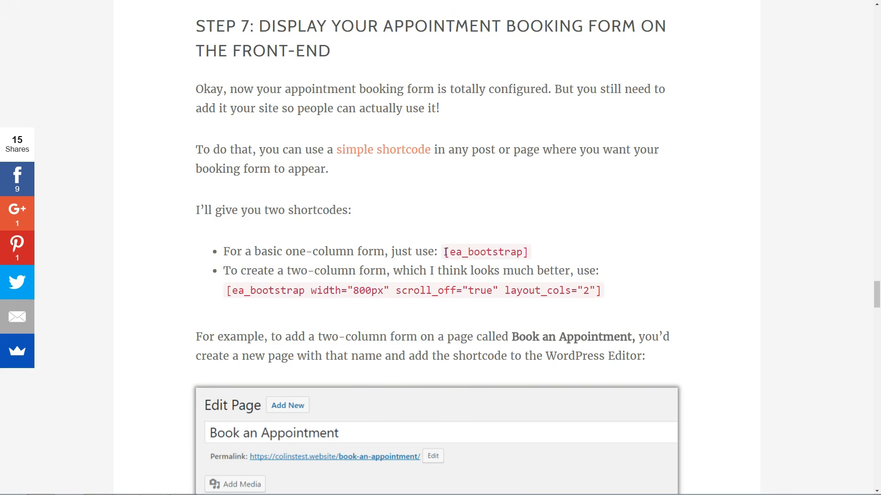
pyautogui.moveTo(446, 252); pyautogui.dragTo(530, 253)
# - Select and copy the full two-column [ea_bootstrap] shortcode from the tutorial's Step 7
pyautogui.click(537, 255)
pyautogui.moveTo(228, 290); pyautogui.dragTo(603, 296)
pyautogui.rightClick(463, 289)
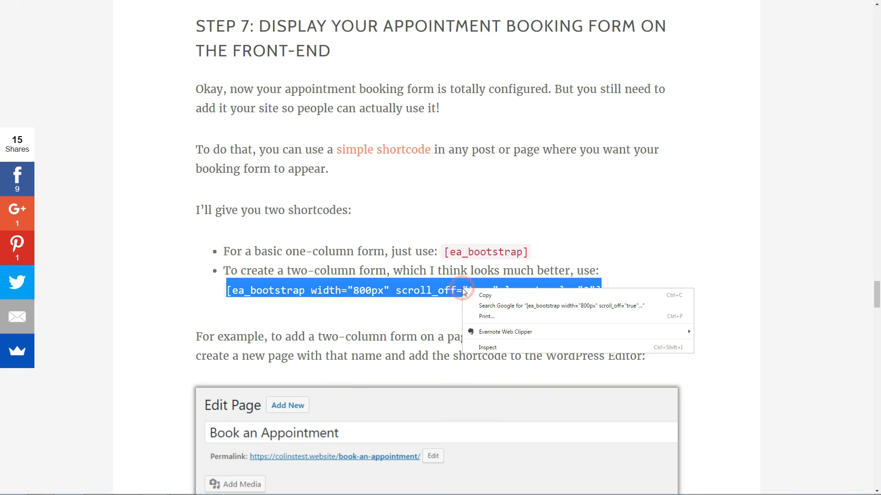
pyautogui.click(481, 296)
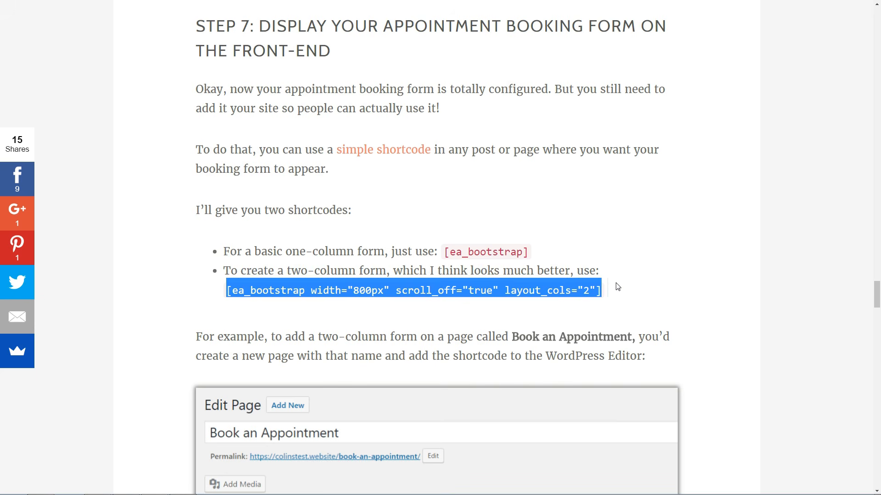
pyautogui.click(618, 287)
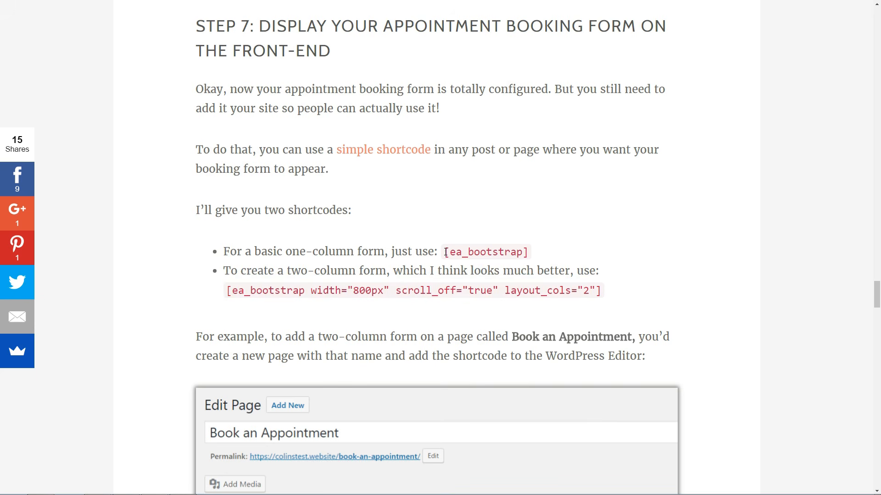
pyautogui.moveTo(445, 252); pyautogui.dragTo(529, 253)
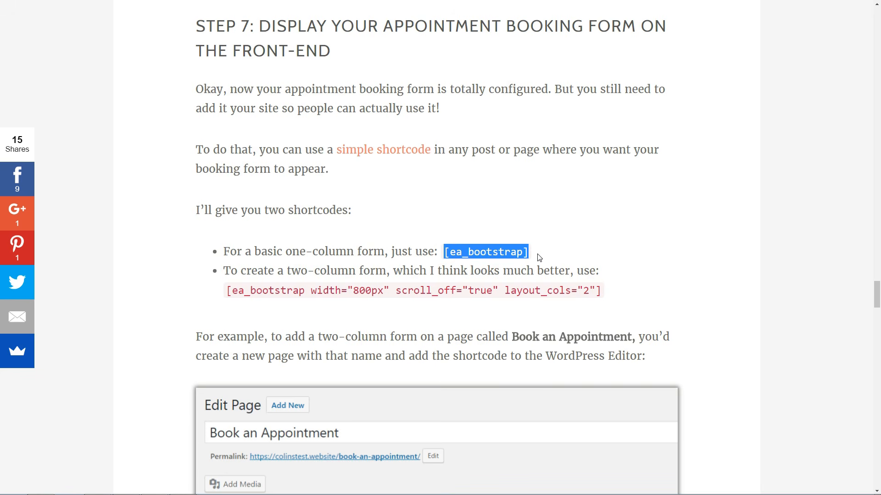
pyautogui.click(539, 258)
pyautogui.moveTo(228, 291); pyautogui.dragTo(603, 296)
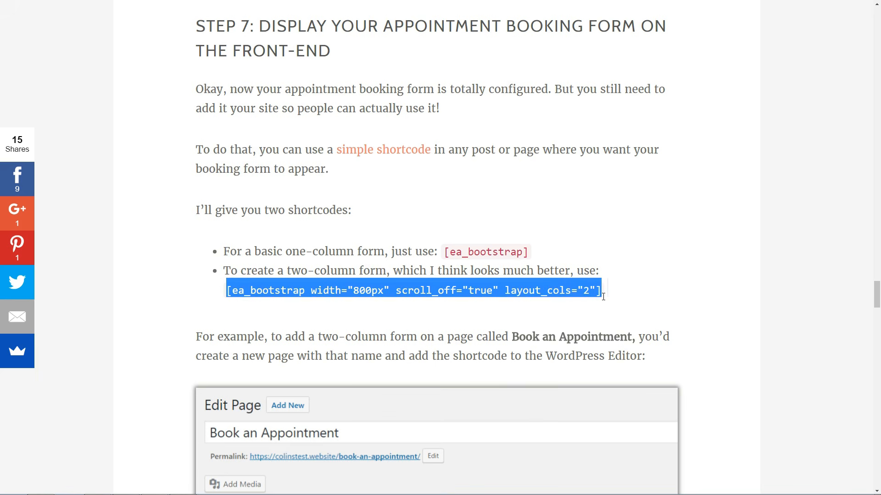
pyautogui.rightClick(464, 288)
pyautogui.click(472, 293)
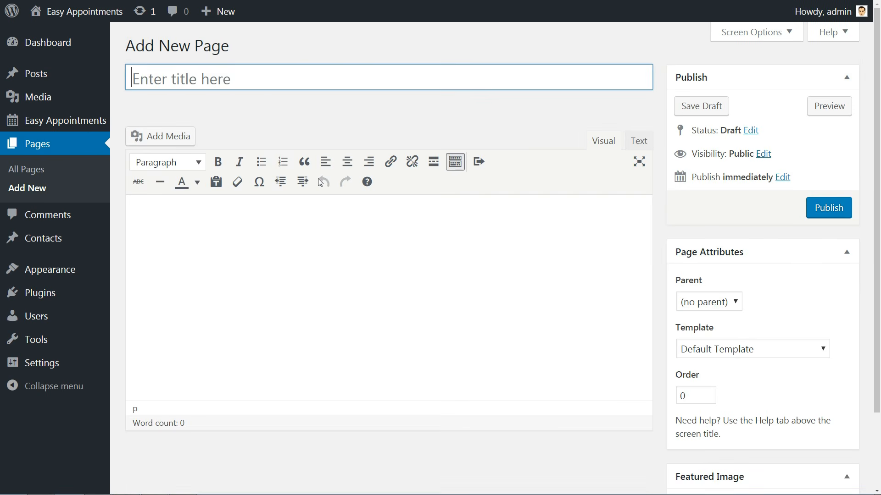
# - Title the new page 'Book and Appointment'
pyautogui.write('Book and a')
pyautogui.press('BackSpace')
pyautogui.write('Appointment')
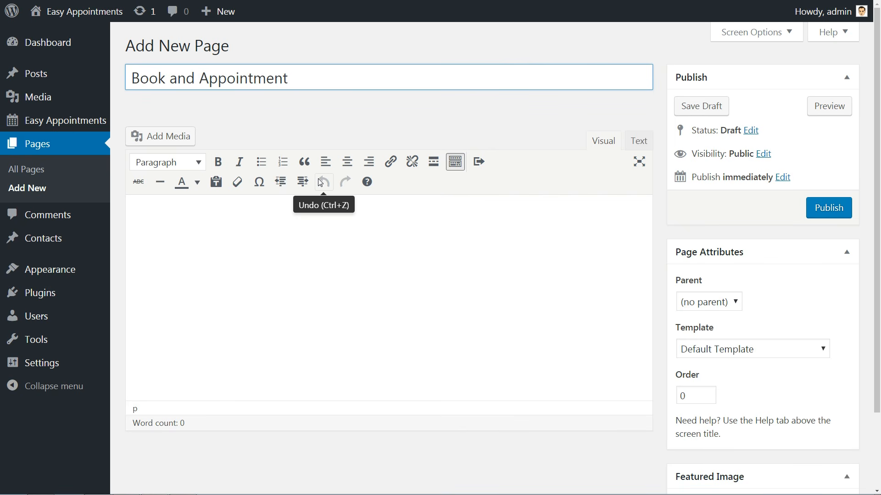
# - Paste the two-column shortcode into the page body and publish the page
pyautogui.click(158, 206)
pyautogui.rightClick(155, 222)
pyautogui.click(188, 277)
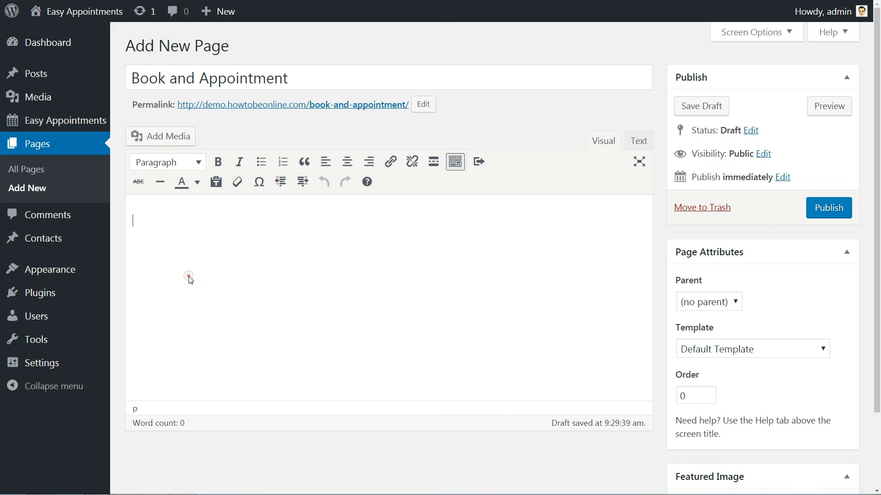
pyautogui.click(830, 214)
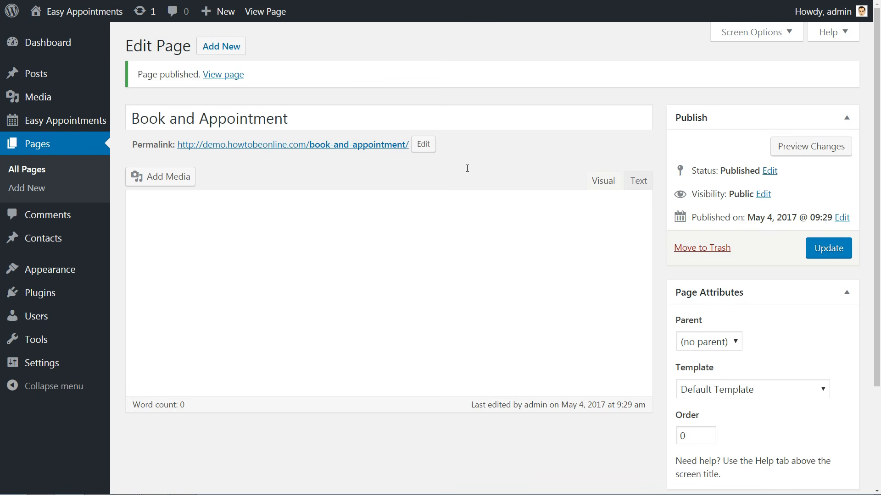
# - Open the published booking page and try various dates and the 10:00–16:00 time slots
pyautogui.click(228, 75)
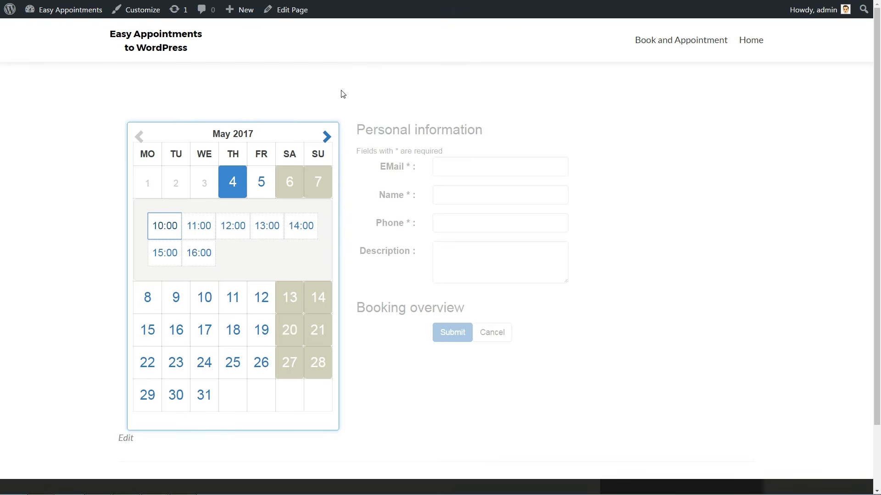
pyautogui.click(291, 183)
pyautogui.click(314, 270)
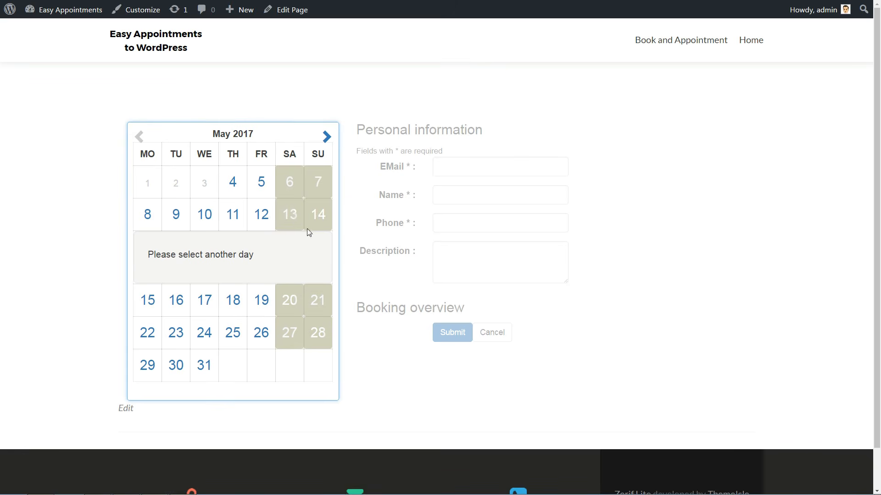
pyautogui.click(232, 183)
pyautogui.click(250, 188)
pyautogui.click(198, 225)
pyautogui.click(233, 225)
pyautogui.click(267, 226)
pyautogui.click(301, 226)
pyautogui.click(165, 253)
pyautogui.click(199, 252)
pyautogui.click(224, 257)
# - Settle the booking on Thursday May 4 at 10:00
pyautogui.click(147, 297)
pyautogui.click(199, 258)
pyautogui.click(463, 167)
pyautogui.click(449, 194)
pyautogui.click(445, 223)
pyautogui.click(442, 251)
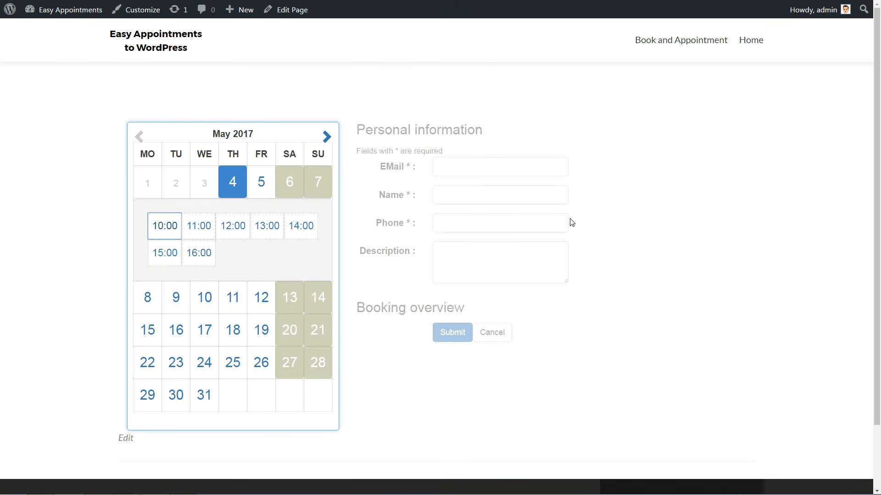
pyautogui.click(166, 227)
# - Fill in the customer's e-mail, name, phone and 'Testing appointment', then submit the booking
pyautogui.click(454, 167)
pyautogui.write('tes')
pyautogui.click(472, 179)
pyautogui.click(473, 193)
pyautogui.write('Testing Robert')
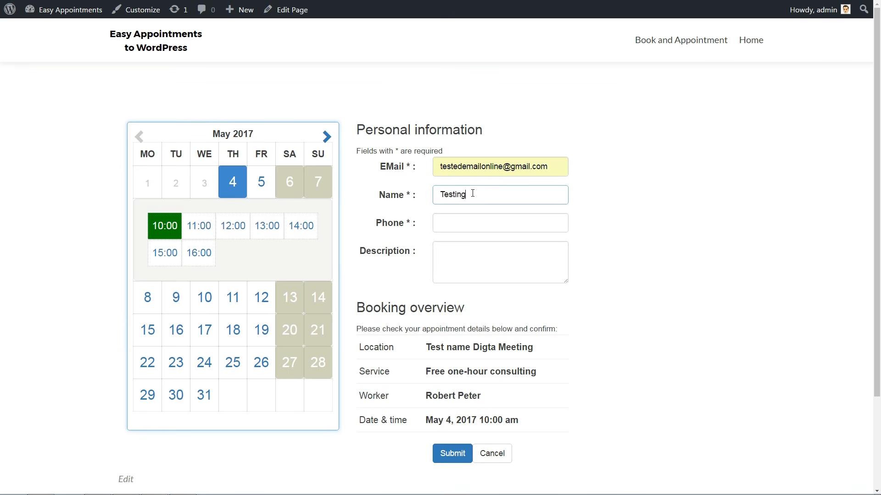
pyautogui.press('Tab')
pyautogui.write('005000')
pyautogui.press('Tab')
pyautogui.write('Testing appointment')
pyautogui.click(453, 456)
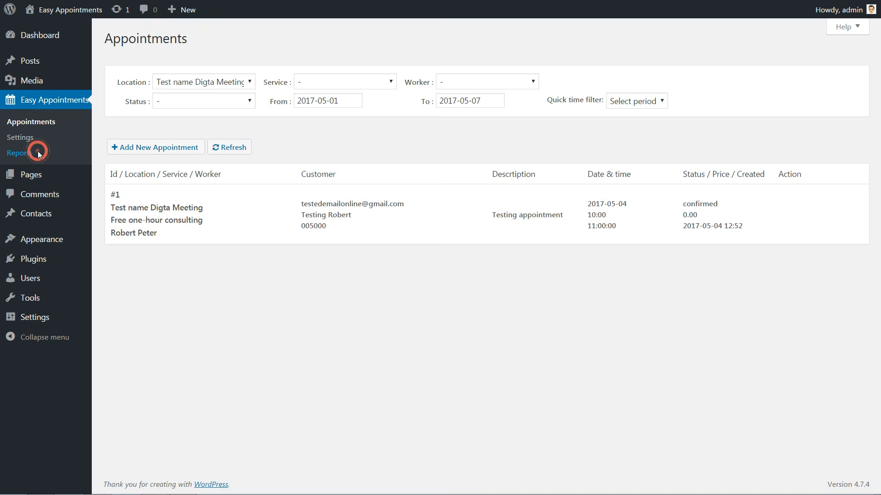
pyautogui.click(37, 152)
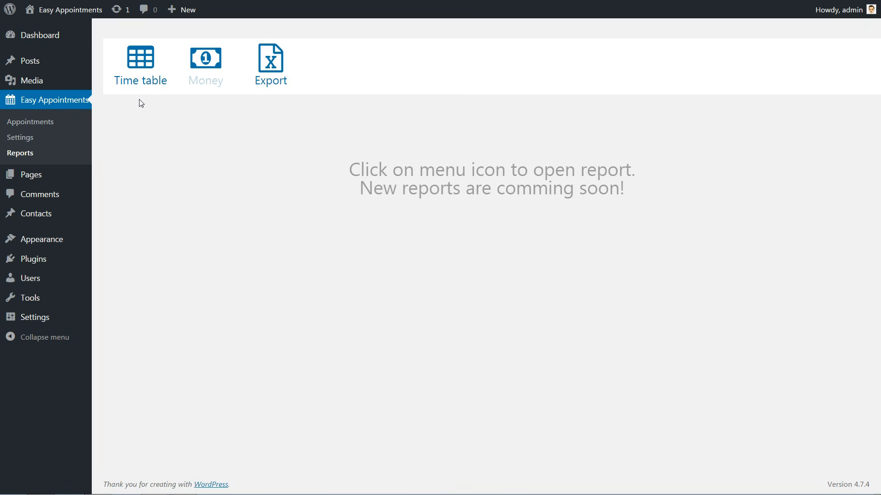
# - Filter the time table to Free one-hour consulting and check the booked May 4 10:00 slot
pyautogui.click(136, 71)
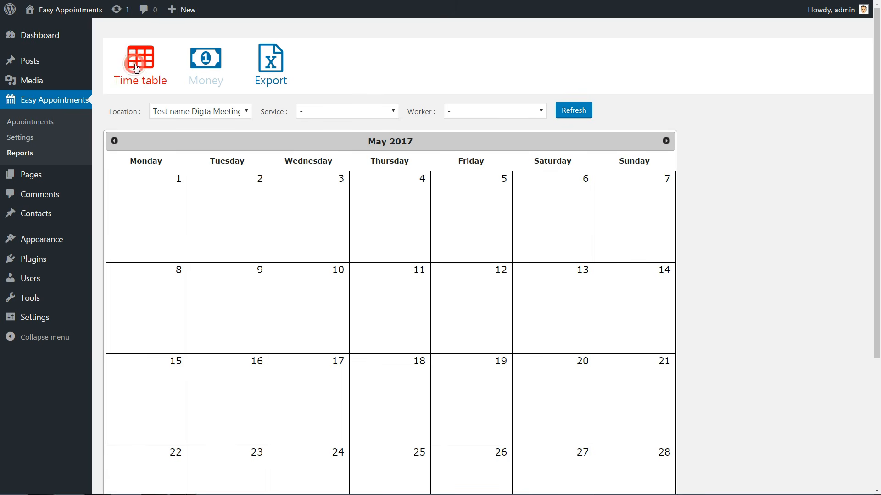
pyautogui.click(541, 112)
pyautogui.click(516, 137)
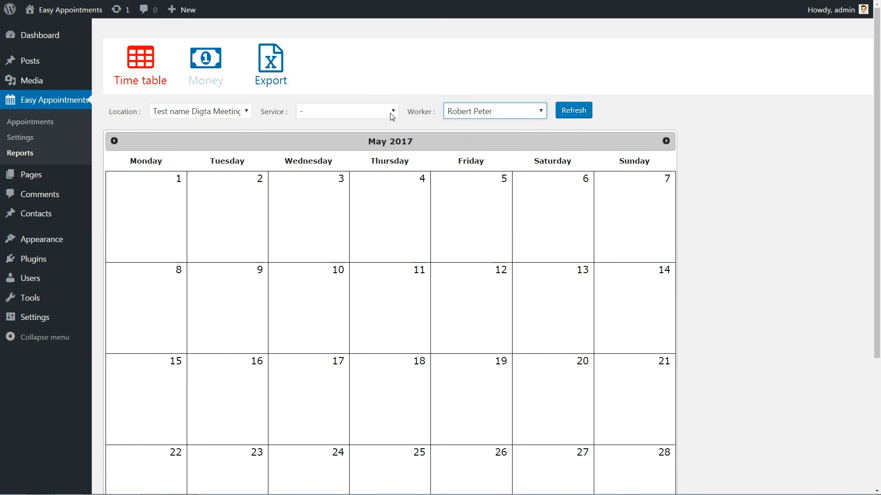
pyautogui.click(392, 114)
pyautogui.click(389, 137)
pyautogui.click(572, 116)
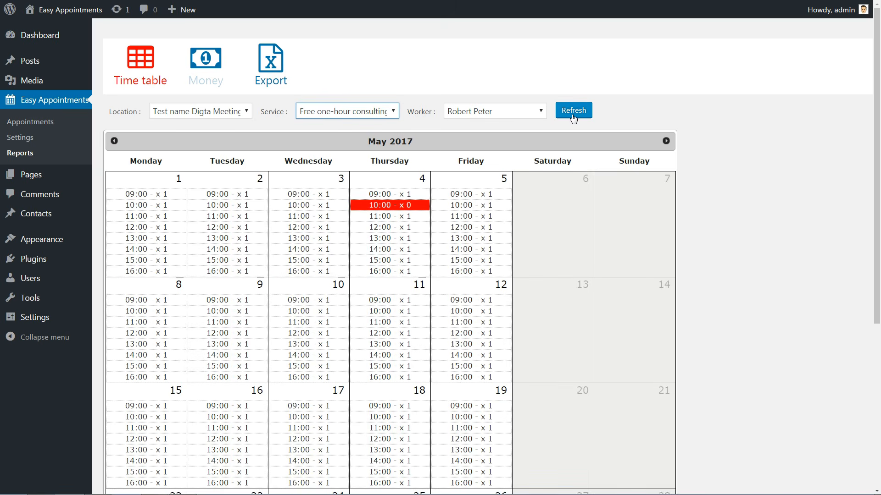
pyautogui.click(399, 206)
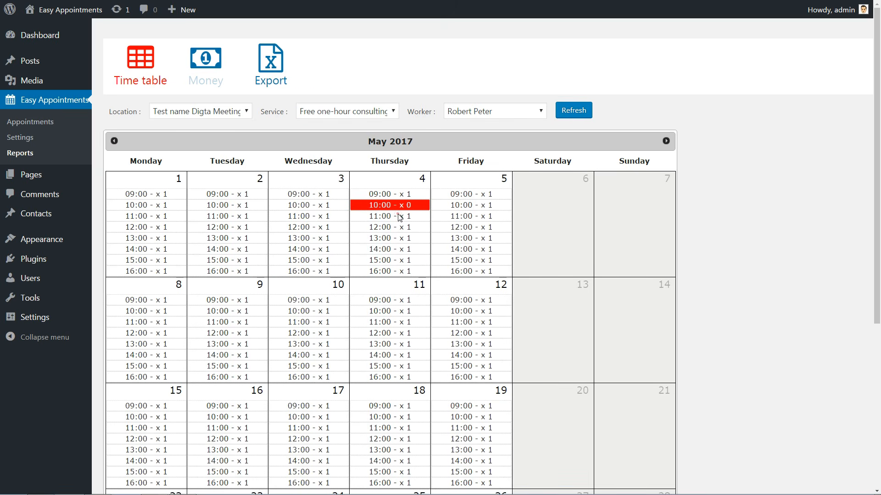
pyautogui.moveTo(416, 205)
pyautogui.mouseDown()
pyautogui.moveTo(367, 206)
pyautogui.moveTo(415, 206)
pyautogui.mouseUp()
pyautogui.click(35, 122)
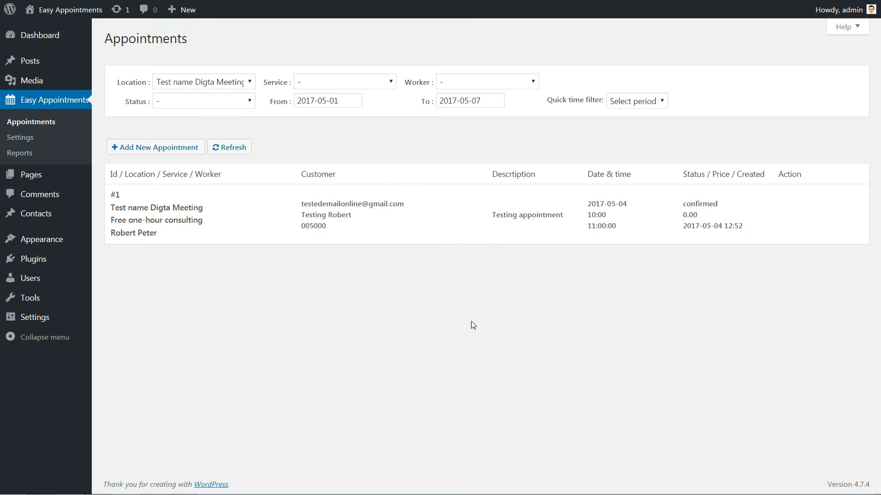
# - Change appointment #1's status to pending and save
pyautogui.moveTo(794, 236)
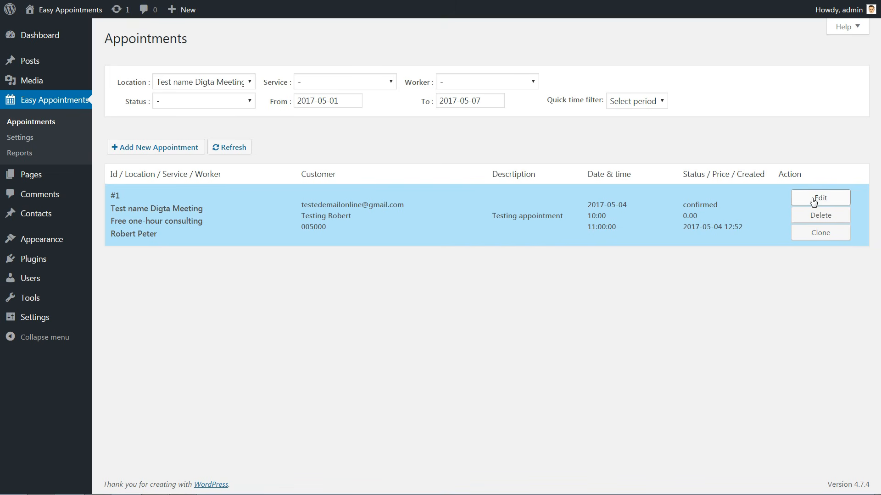
pyautogui.click(811, 202)
pyautogui.click(800, 226)
pyautogui.click(786, 237)
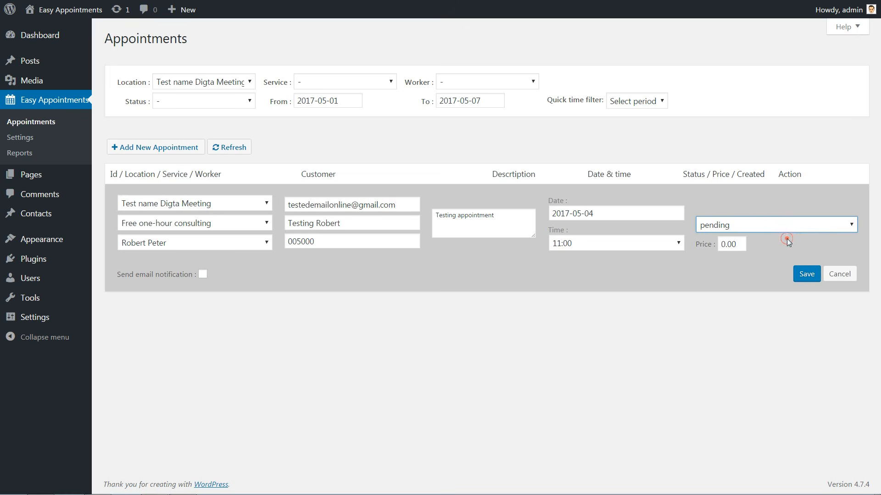
pyautogui.click(811, 273)
# - Set appointment #1's status back to confirmed and save
pyautogui.click(698, 216)
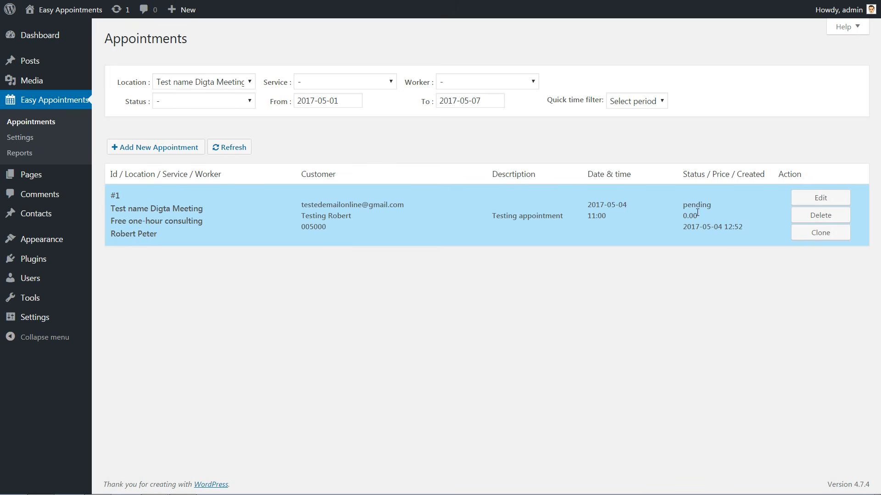
pyautogui.moveTo(711, 205)
pyautogui.mouseDown()
pyautogui.moveTo(683, 205)
pyautogui.moveTo(711, 207)
pyautogui.mouseUp()
pyautogui.click(821, 198)
pyautogui.click(794, 224)
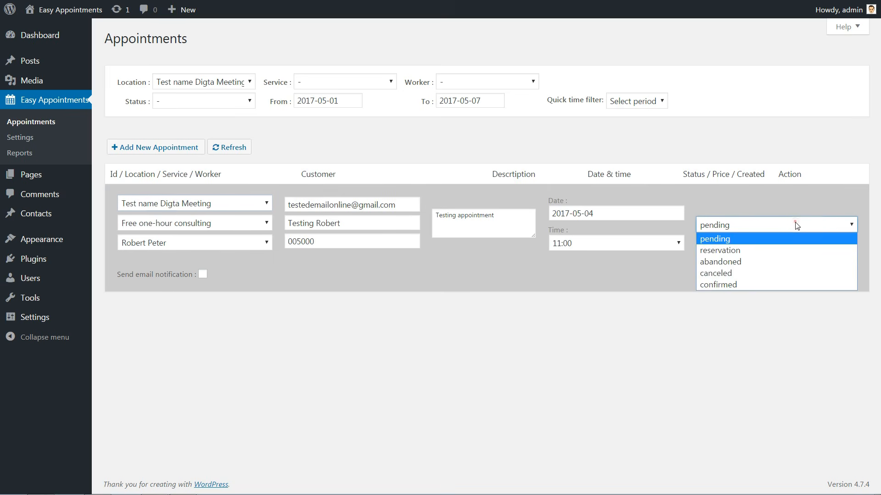
pyautogui.click(764, 285)
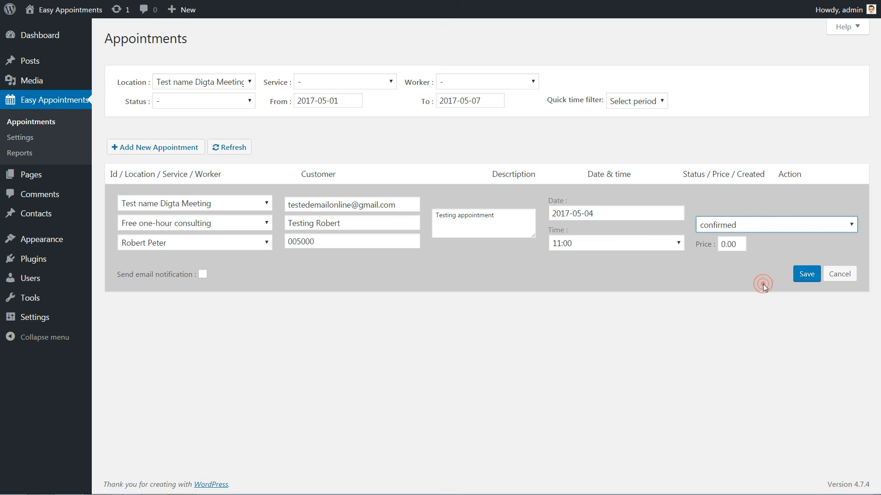
pyautogui.click(806, 274)
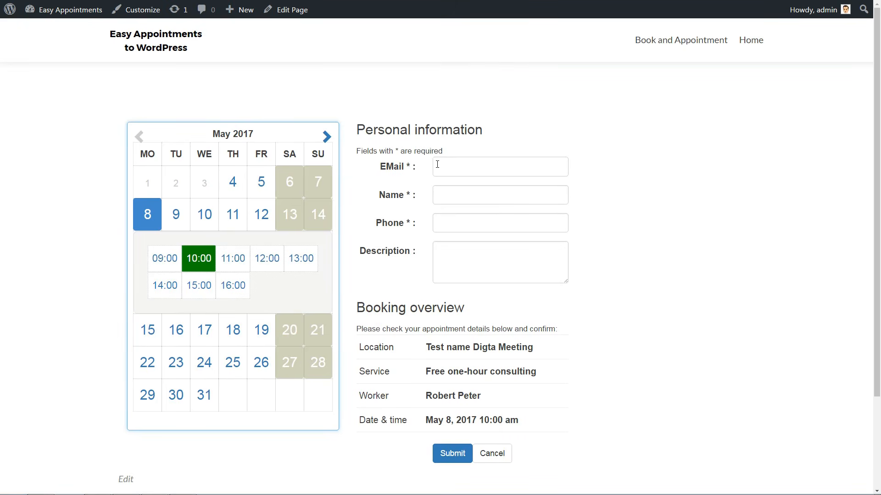
# - Fill the EMail field using the browser's saved e-mail suggestion
pyautogui.click(443, 166)
pyautogui.write('estede')
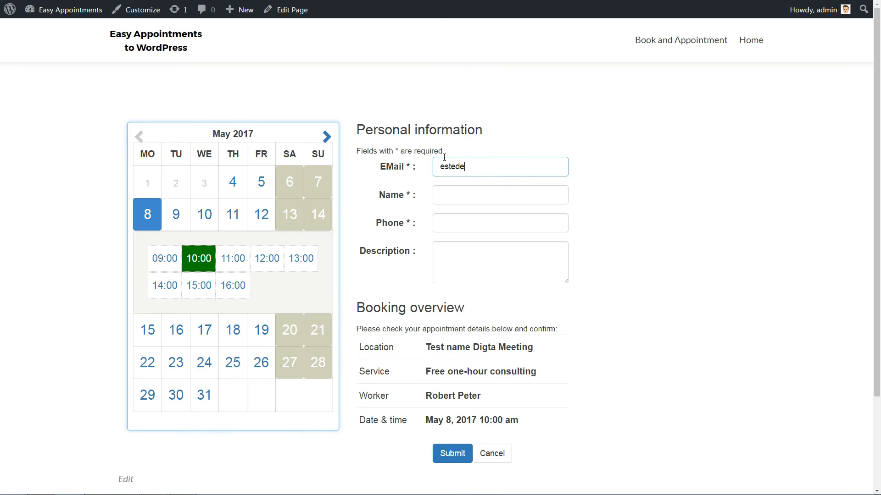
pyautogui.write('mail')
pyautogui.press('BackSpace')
pyautogui.press('BackSpace')
pyautogui.press('BackSpace')
pyautogui.press('BackSpace')
pyautogui.press('BackSpace')
pyautogui.press('BackSpace')
pyautogui.press('BackSpace')
pyautogui.press('BackSpace')
pyautogui.press('BackSpace')
pyautogui.press('BackSpace')
pyautogui.write('test')
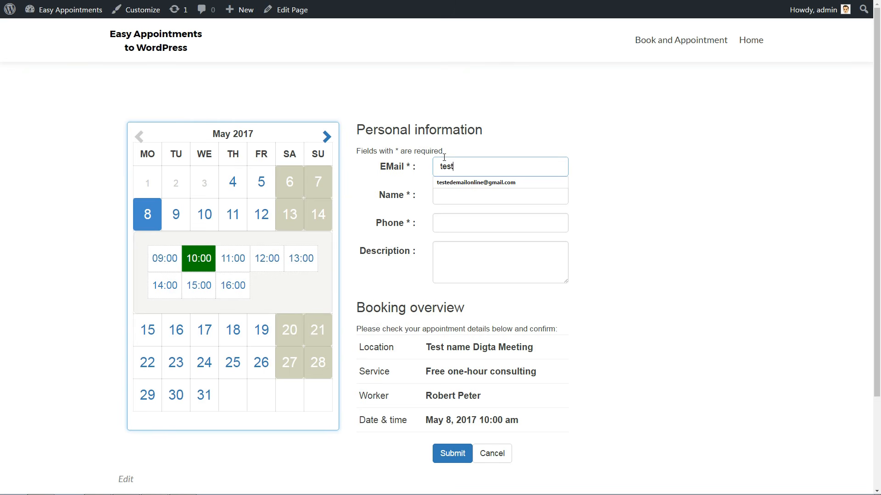
pyautogui.click(513, 182)
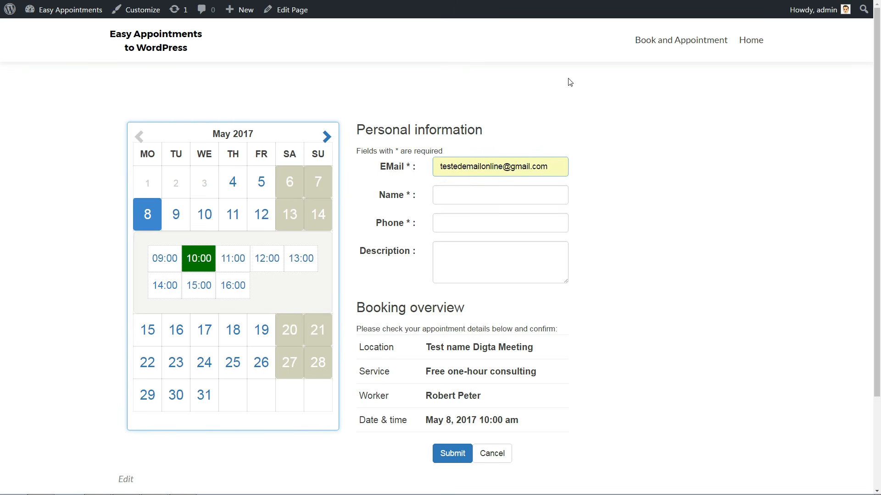
# - Enter a name, then delete it so the Name field shows 'This field is required.'
pyautogui.click(450, 191)
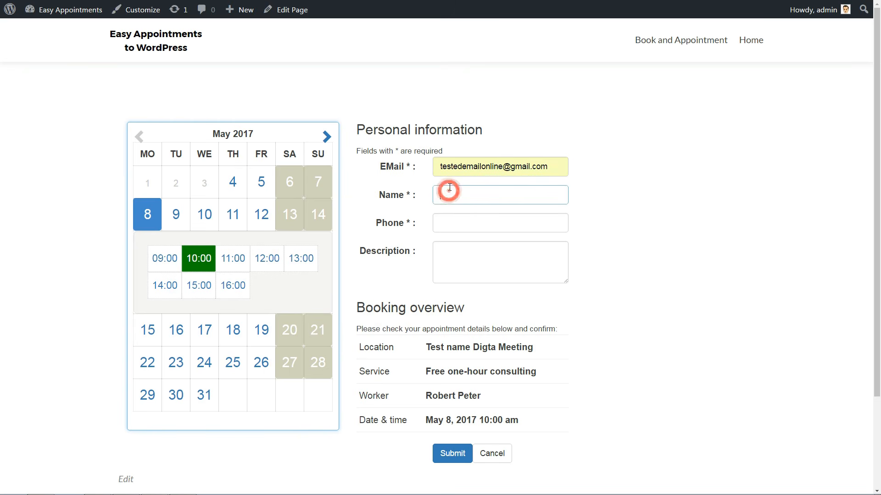
pyautogui.write('TEst')
pyautogui.press('Tab')
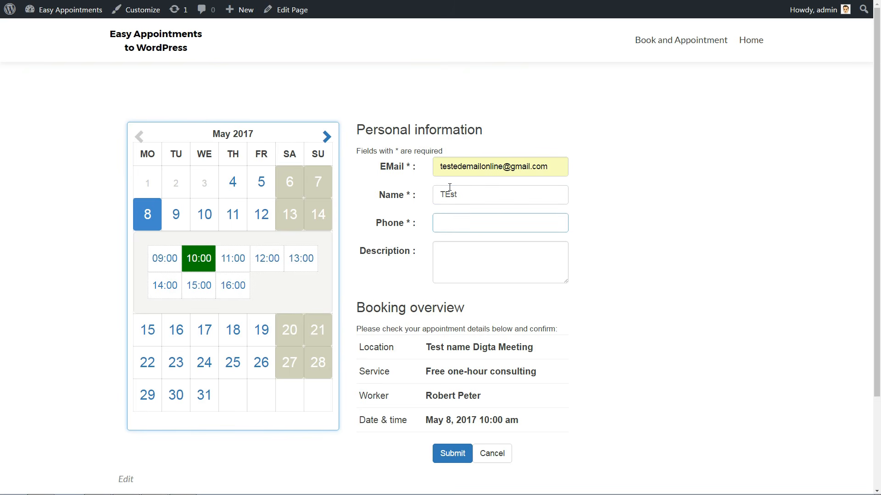
pyautogui.press('Tab')
pyautogui.click(477, 198)
pyautogui.doubleClick(477, 198)
pyautogui.press('BackSpace')
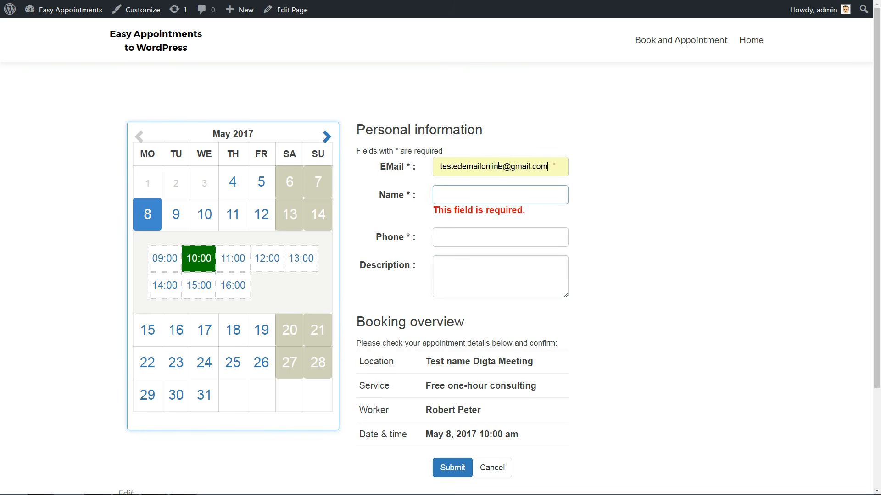